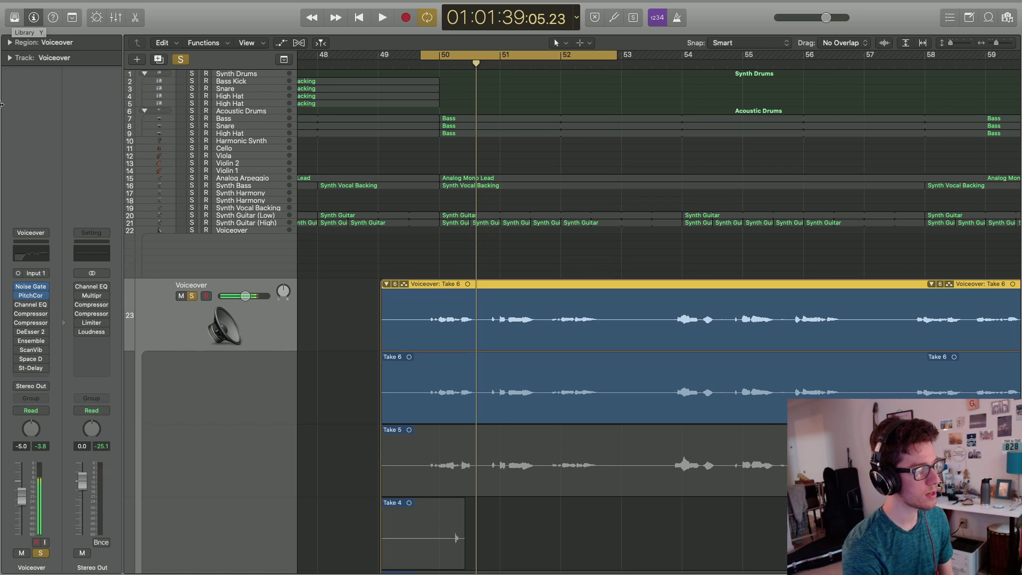
Open the Voiceover Channel EQ, showing its midrange cuts and 5000 Hz boost.
left_click(26, 305)
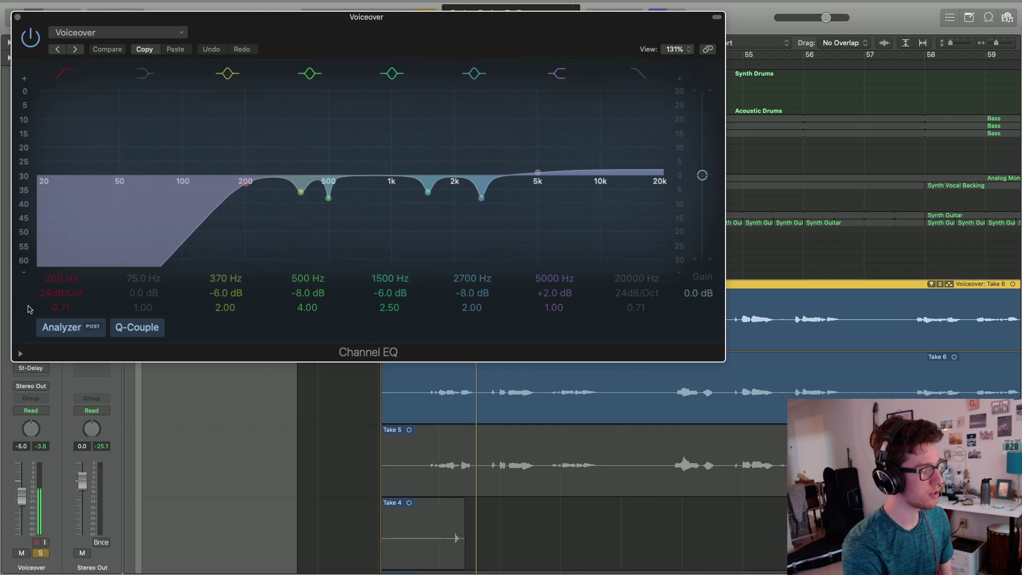
Disable the 200 Hz low-cut, the 370/500/1500/2700 Hz cuts and the 5000 Hz shelf.
left_click(63, 72)
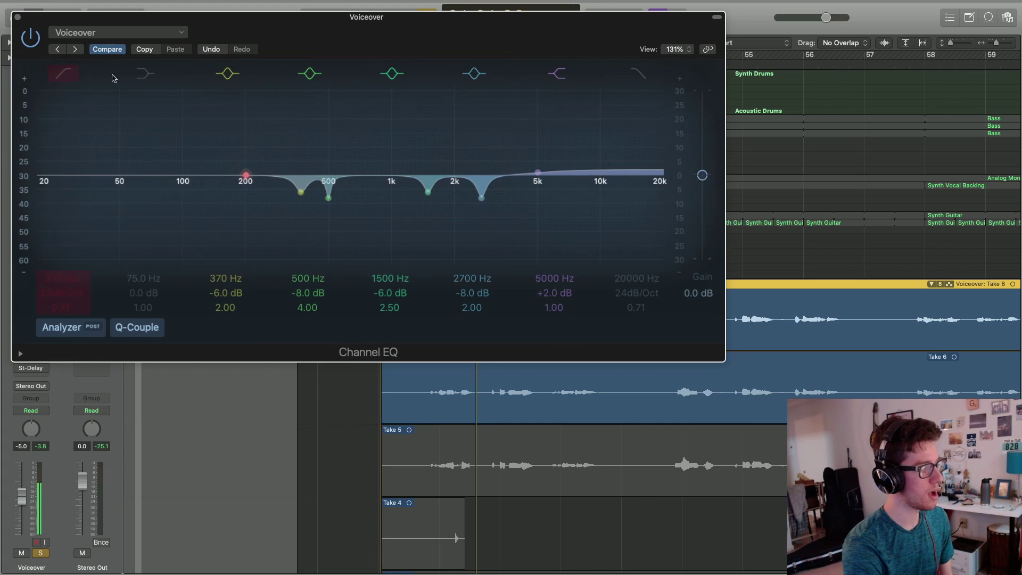
left_click(228, 73)
left_click(310, 73)
left_click(392, 73)
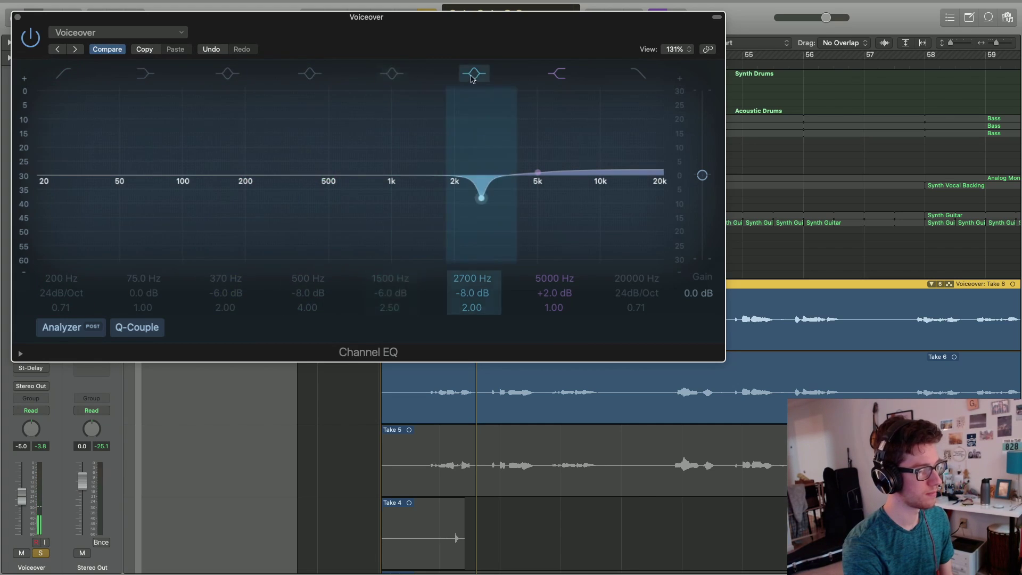
left_click(473, 74)
left_click(555, 74)
left_click_drag(543, 41, 595, 72)
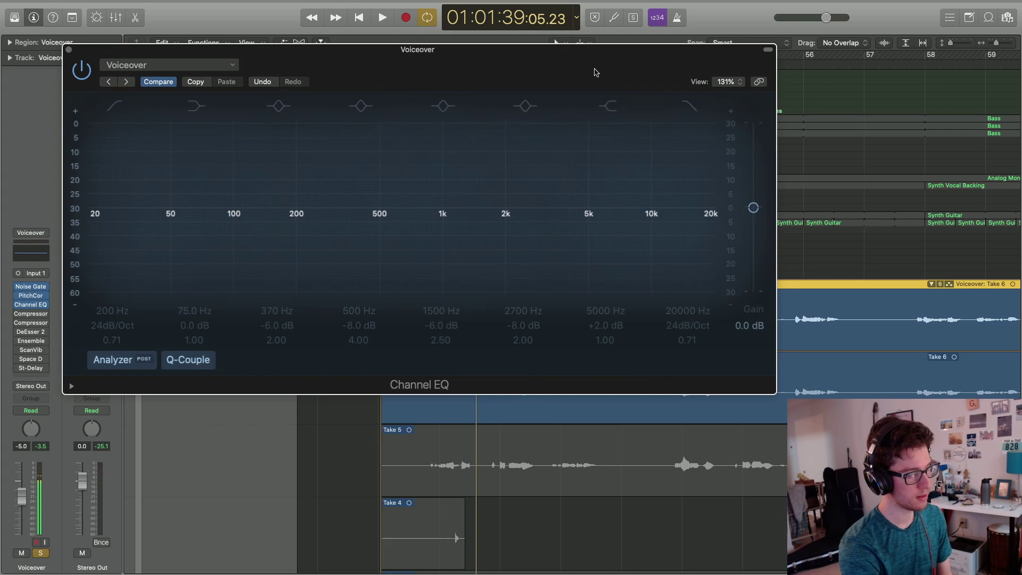
key("space")
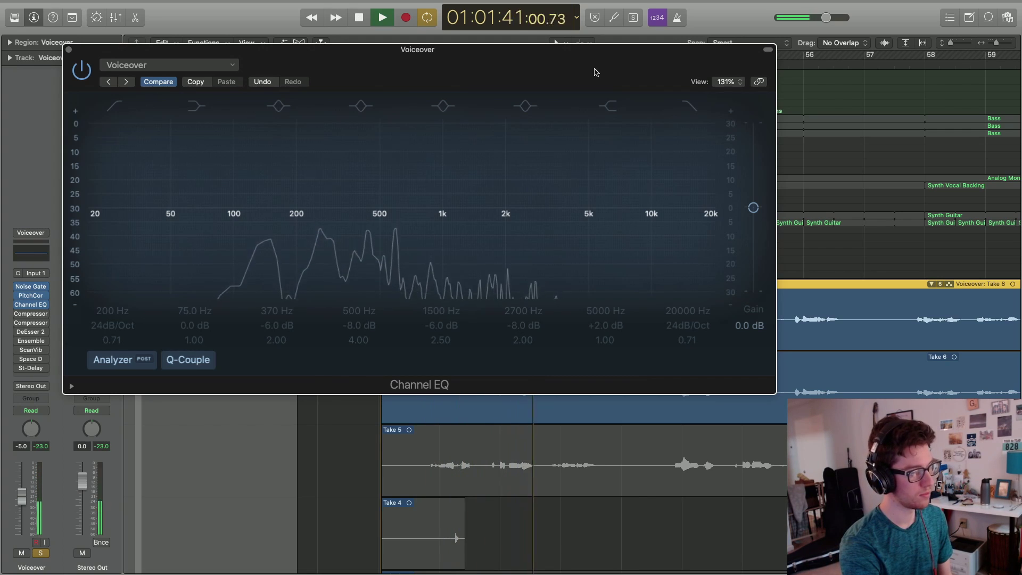
key("space")
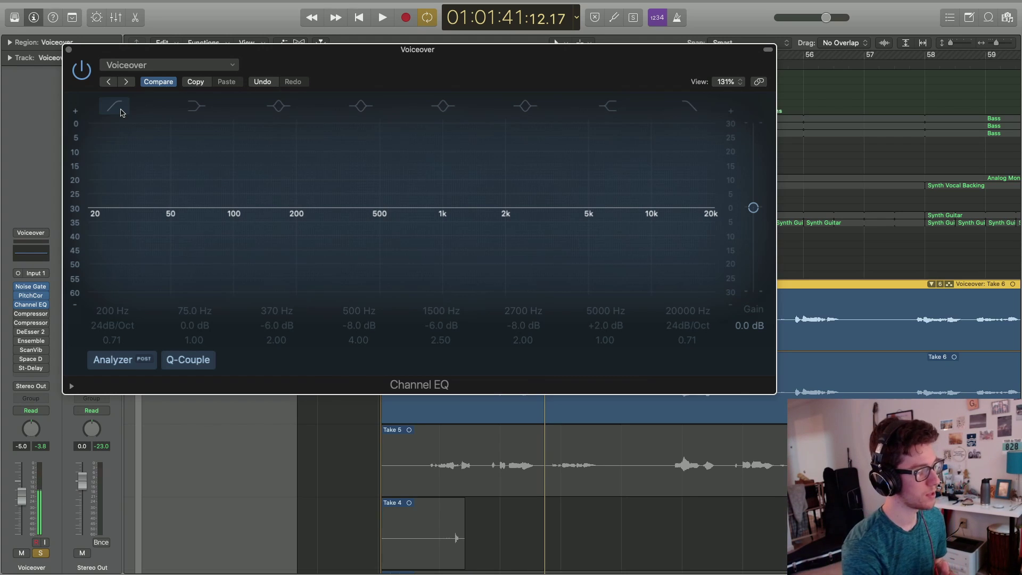
left_click(120, 110)
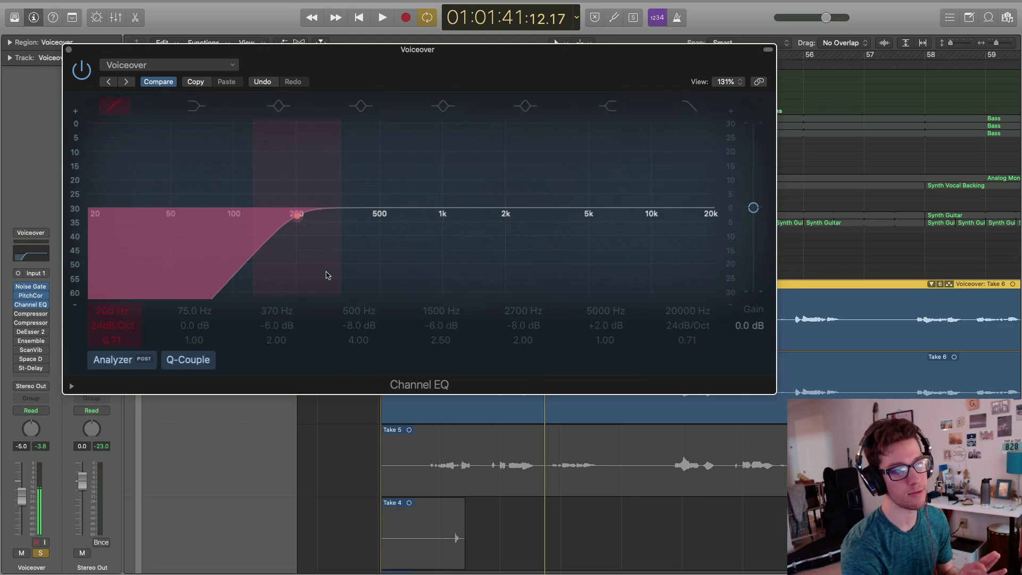
key("space")
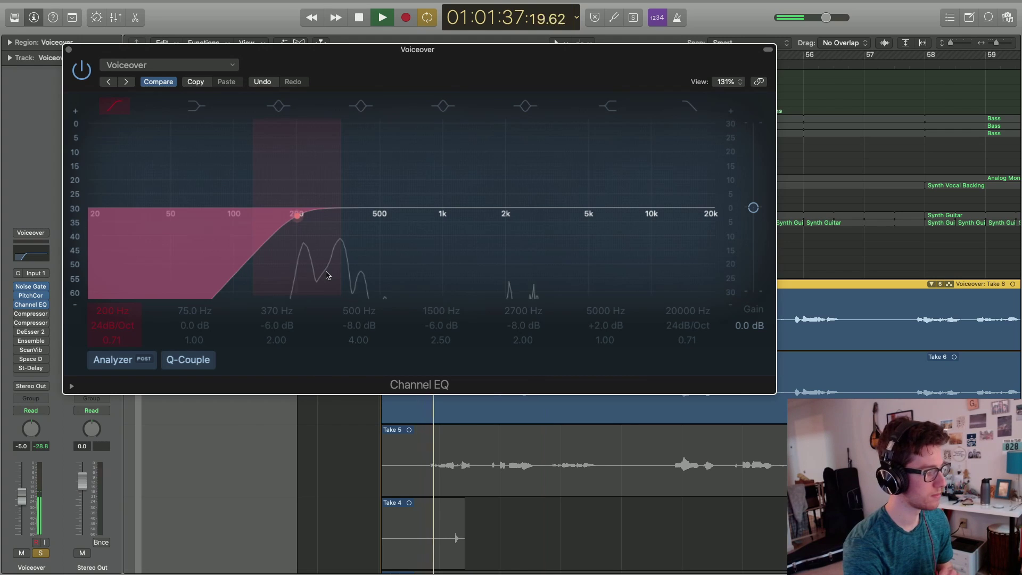
left_click(117, 108)
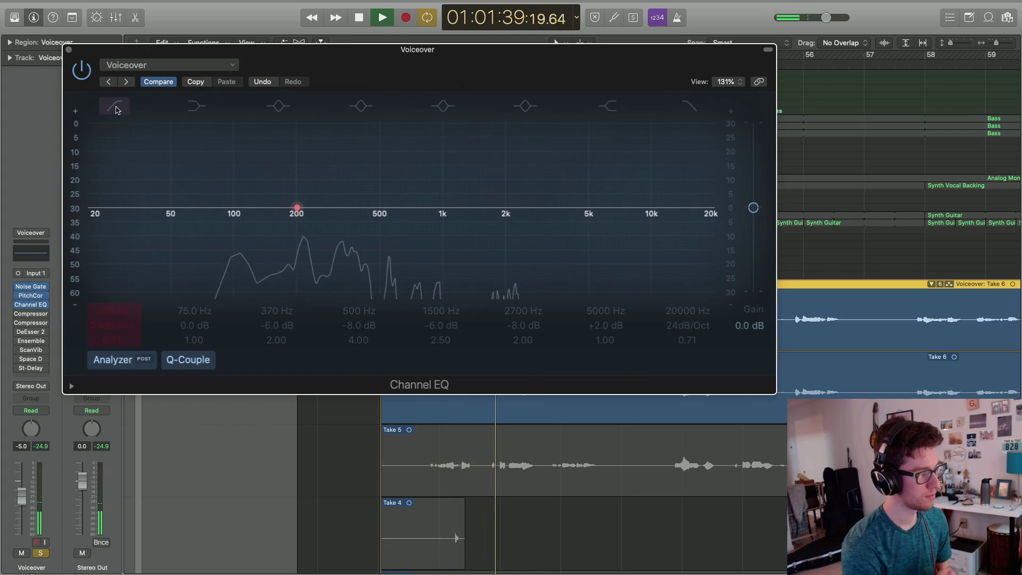
left_click(116, 108)
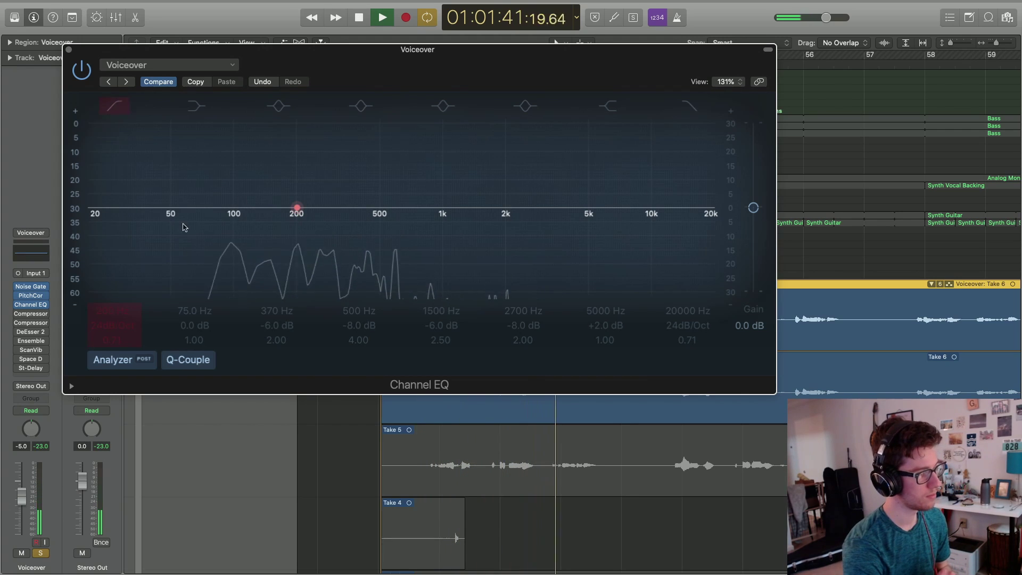
key("space")
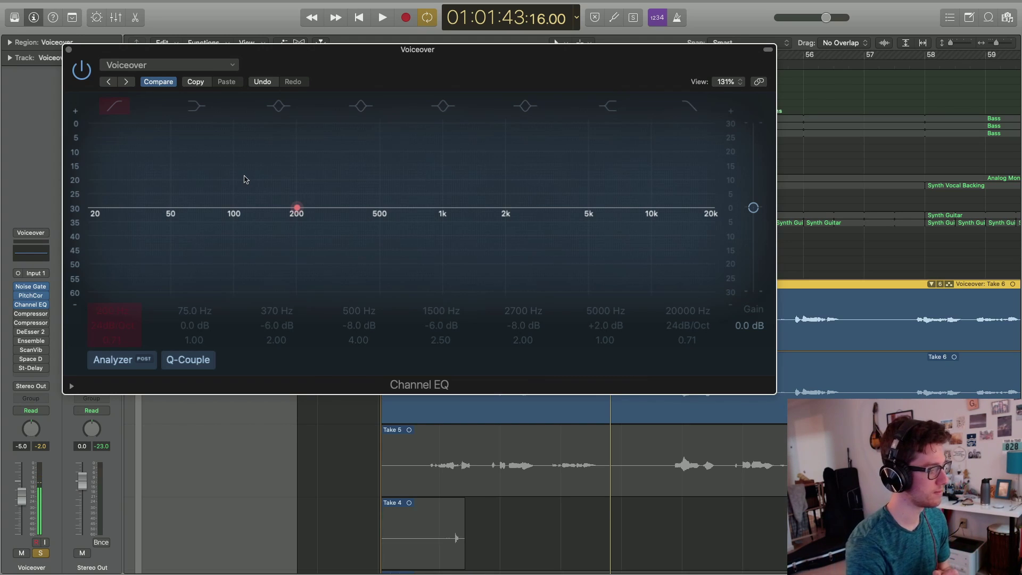
Re-enable the low-cut and sweep it to about 53 Hz and back to 200 Hz during playback.
key("space")
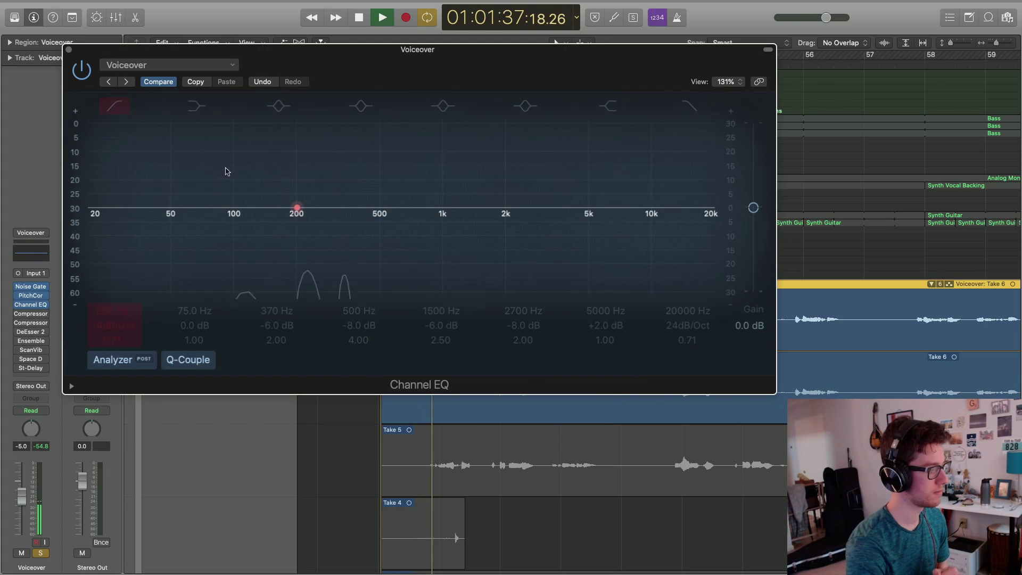
left_click(121, 112)
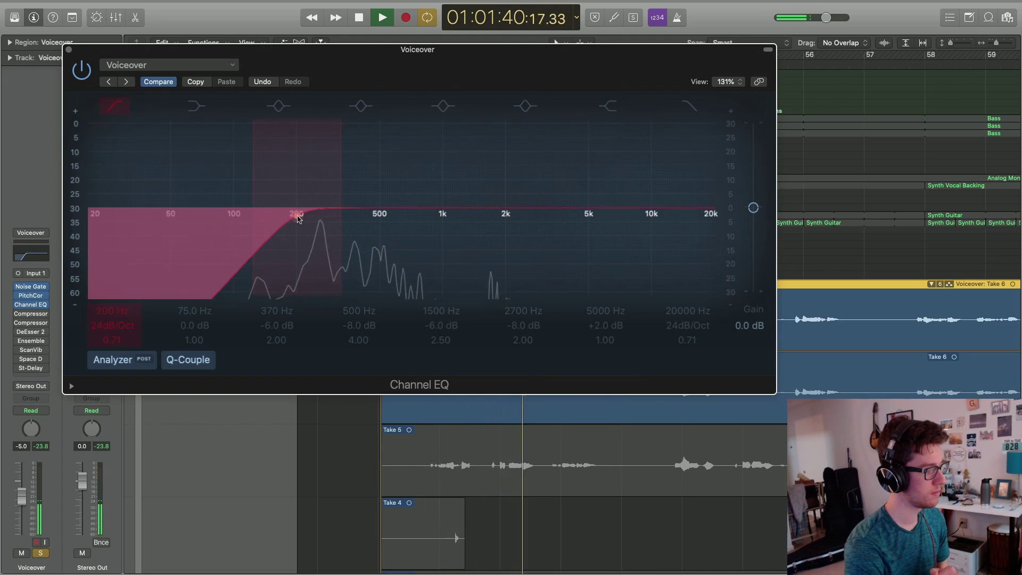
left_click_drag(297, 219, 160, 222)
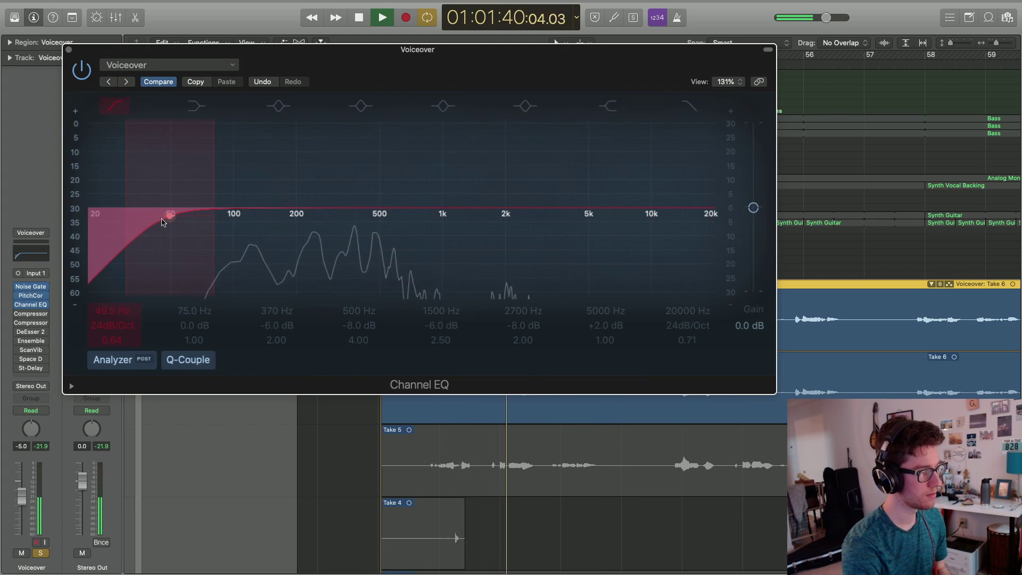
left_click_drag(163, 221, 297, 221)
key("space")
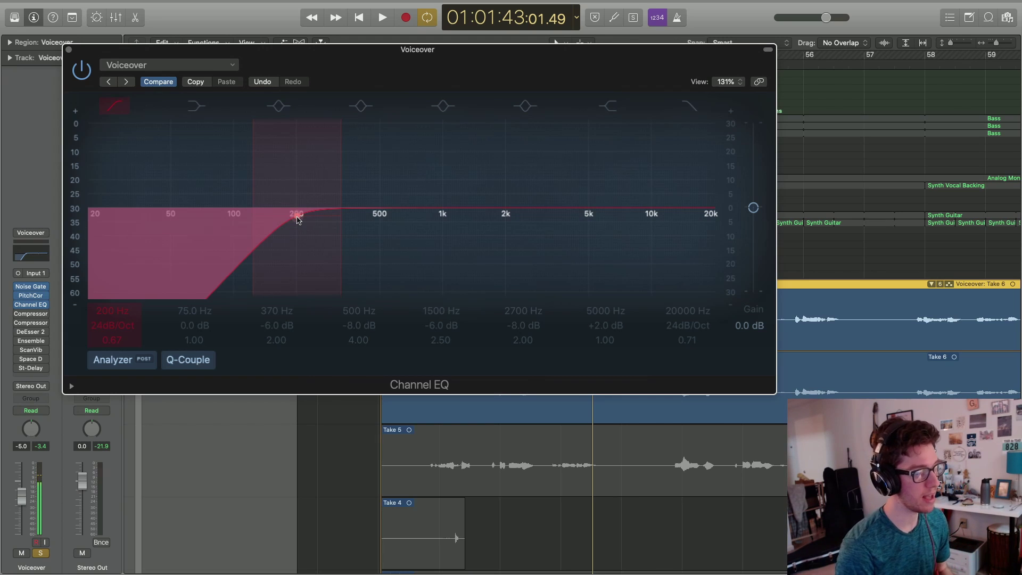
left_click_drag(368, 58, 547, 219)
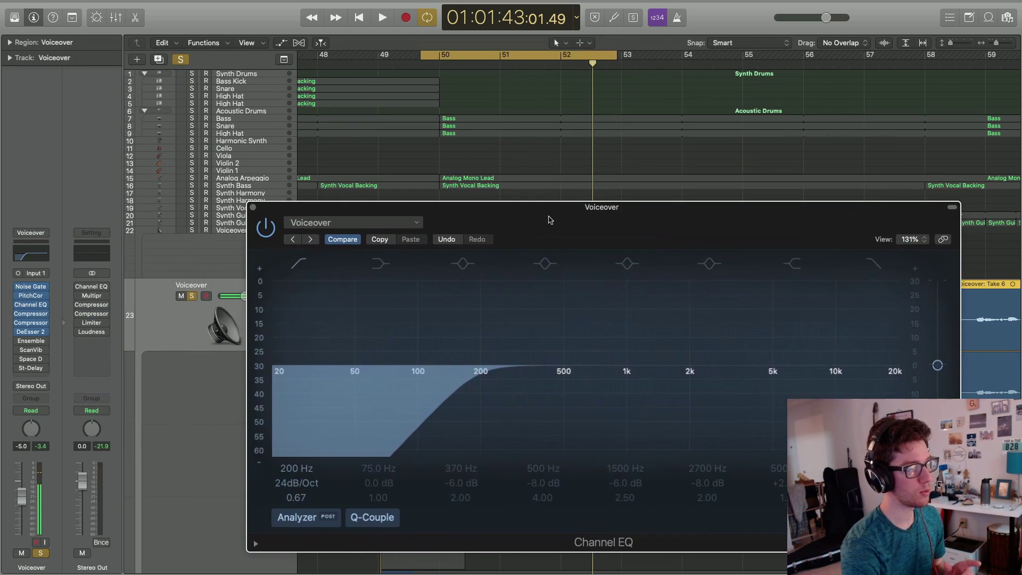
Unsolo the voiceover, audition the low-cut lowered to about 112 Hz, then raise it again.
left_click(180, 59)
left_click_drag(484, 220, 514, 108)
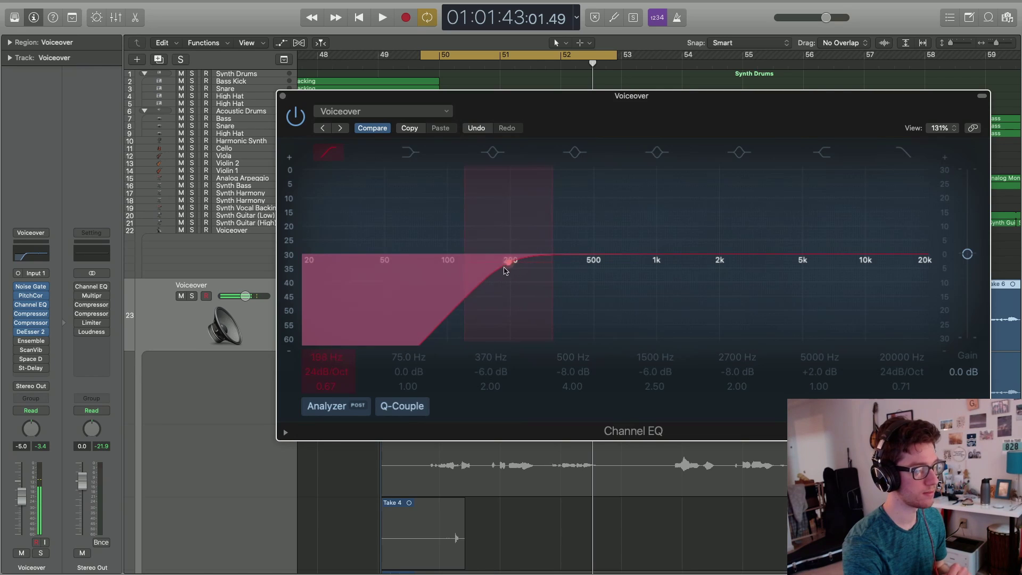
left_click_drag(506, 264, 446, 273)
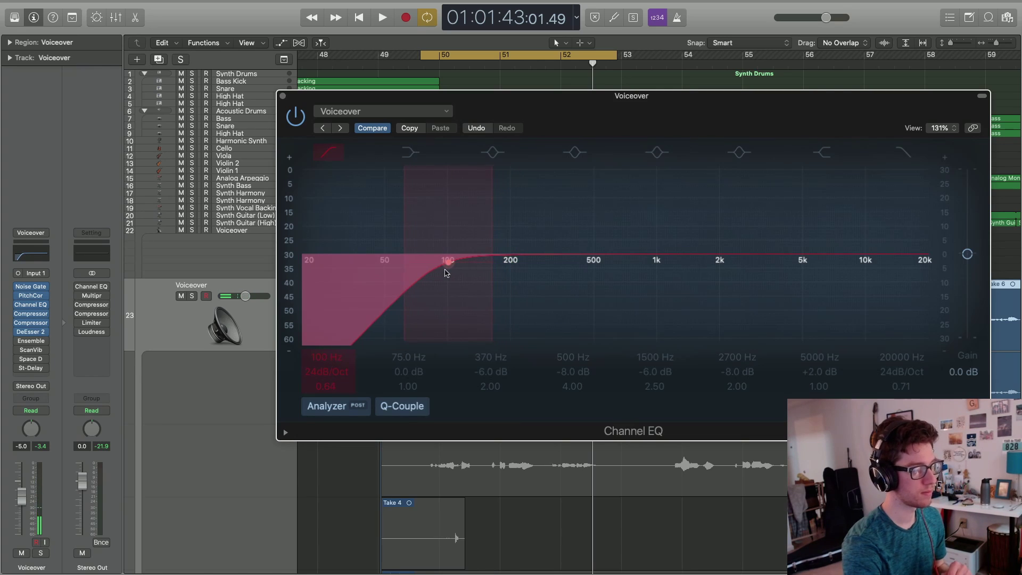
key("space")
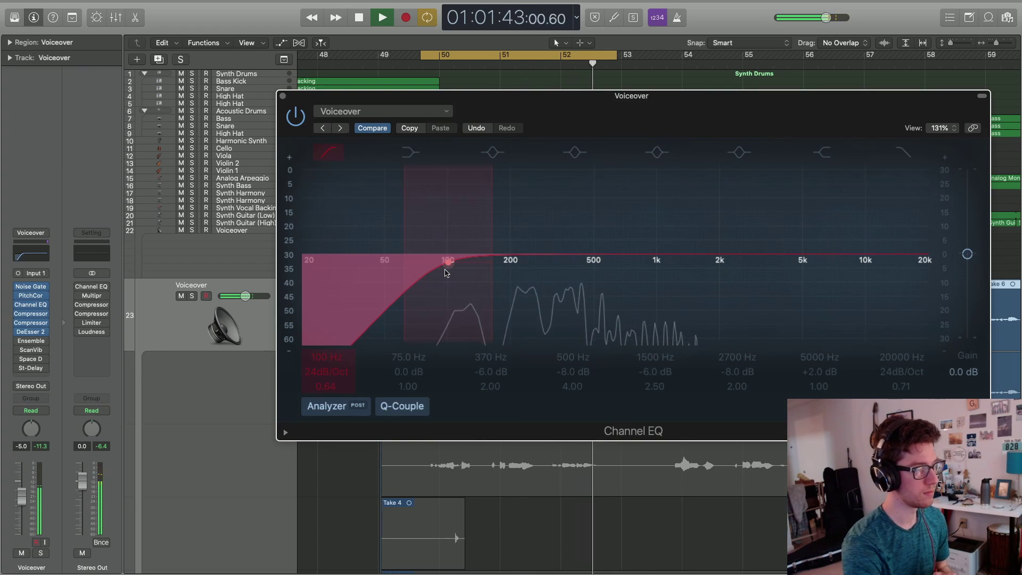
key("space")
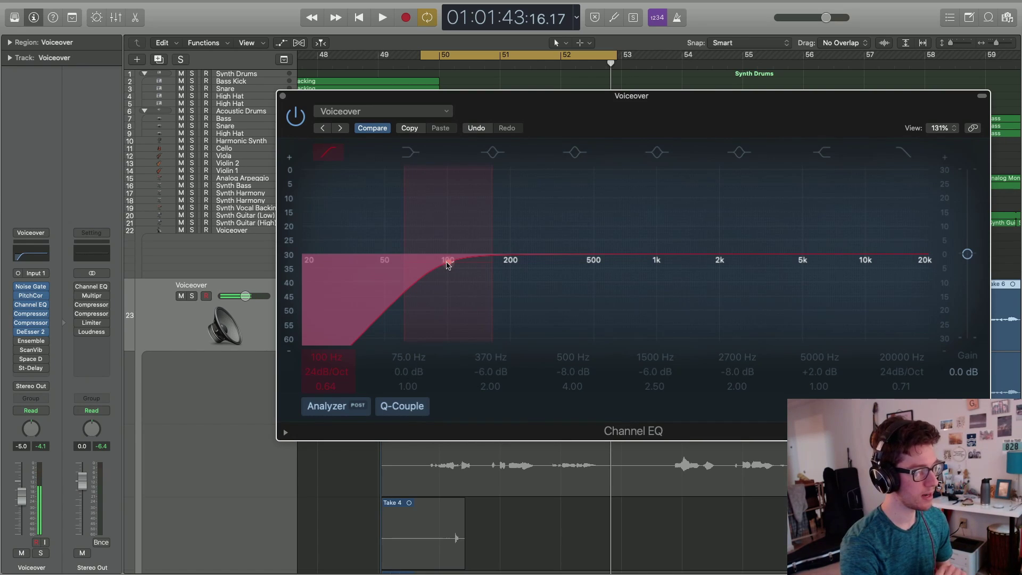
left_click_drag(447, 264, 515, 264)
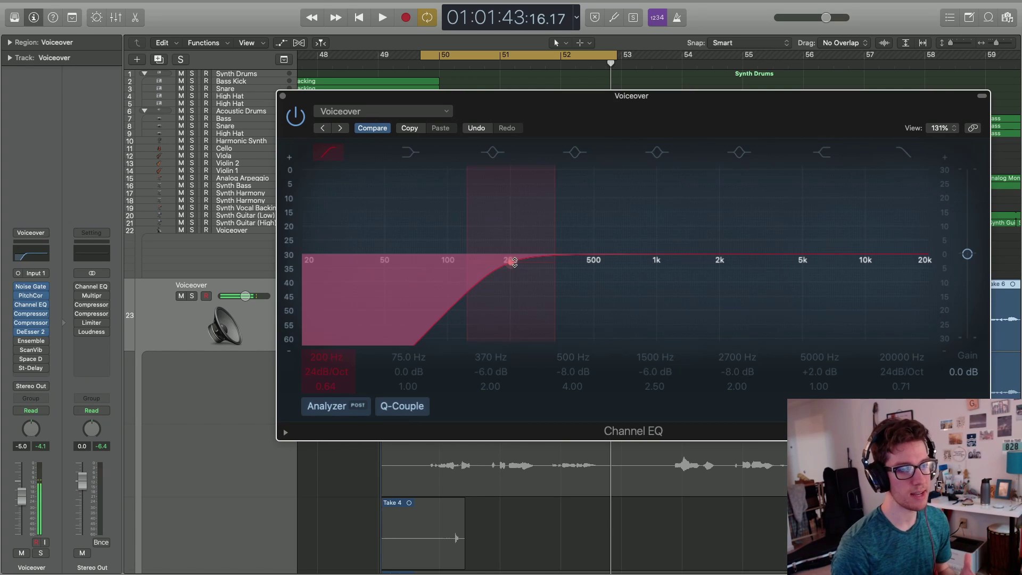
Audition the voiceover with the low-cut back at 200 Hz, 24 dB/Oct.
key("space")
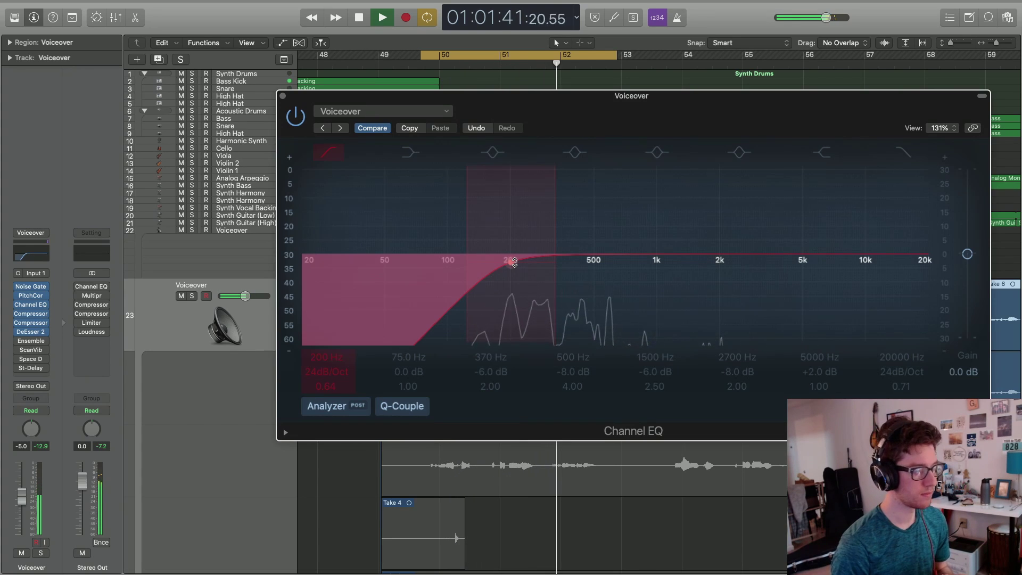
key("space")
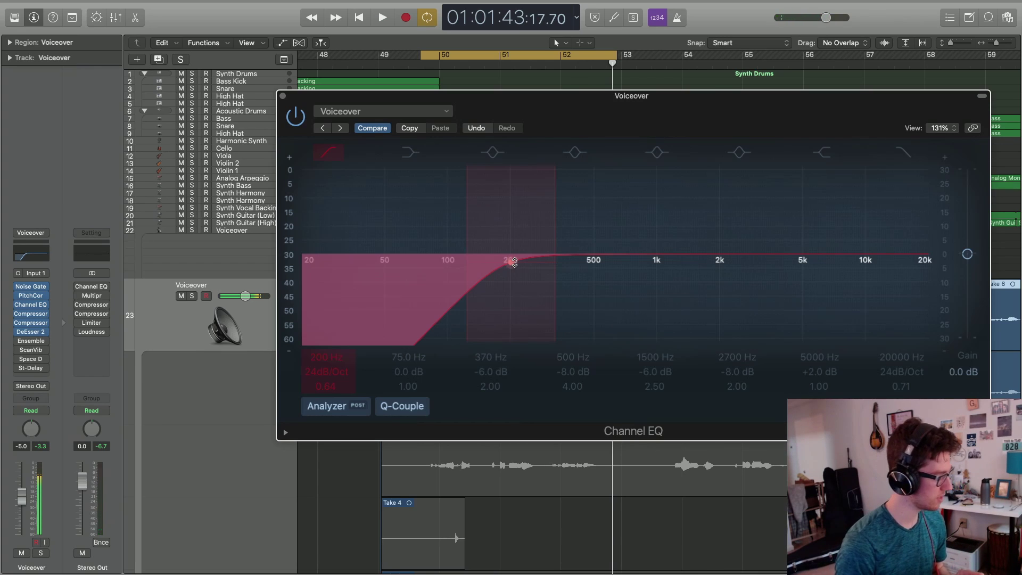
left_click_drag(619, 139, 540, 132)
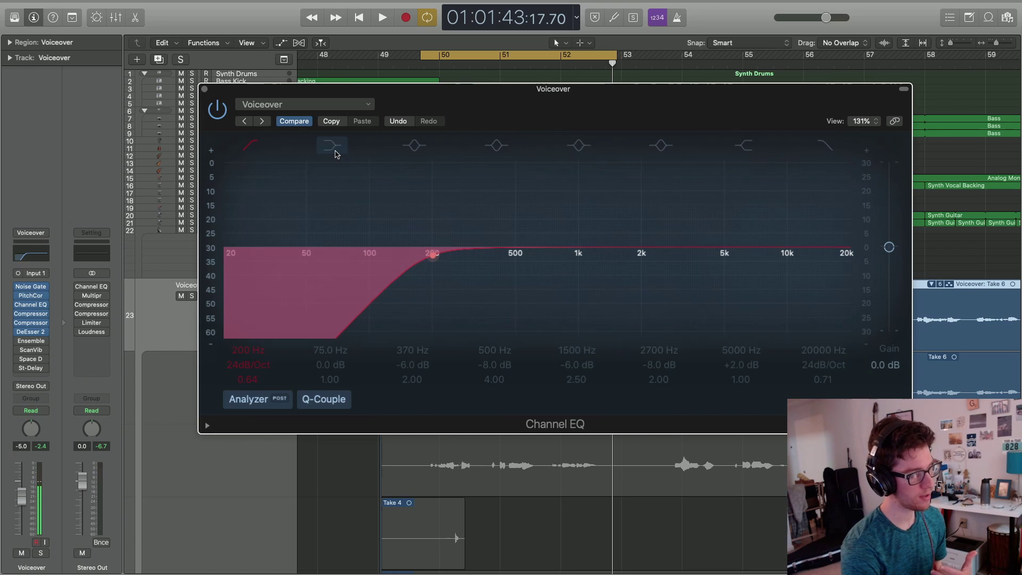
Enable the low shelf and boost it +13 dB at 100 Hz.
left_click(336, 154)
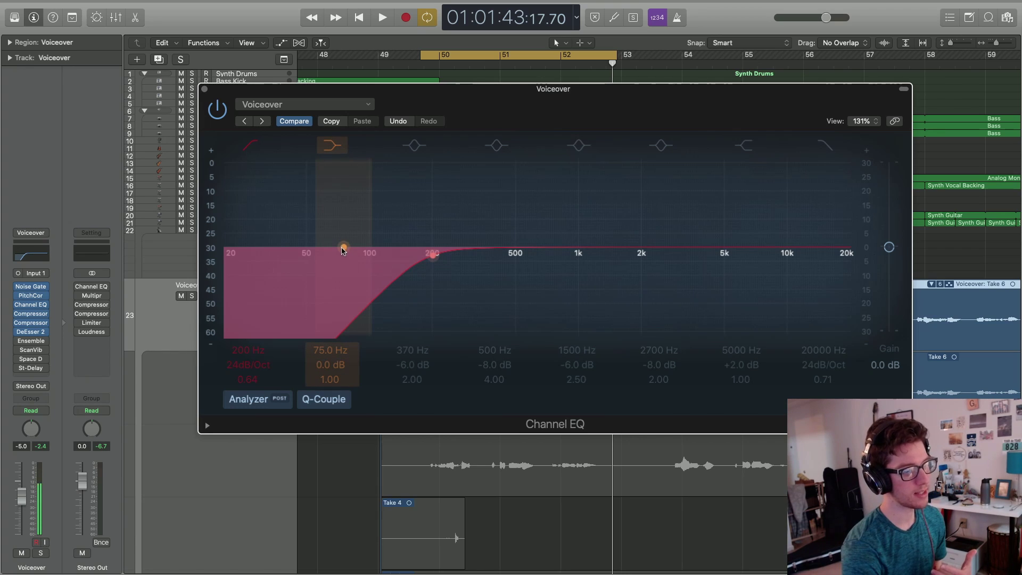
left_click_drag(344, 247, 352, 200)
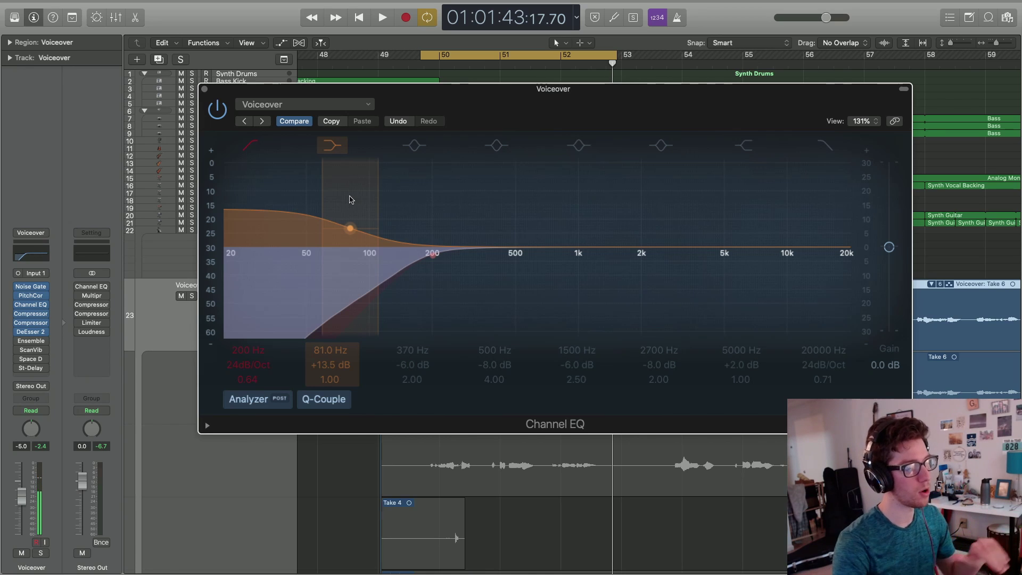
left_click_drag(346, 231, 371, 232)
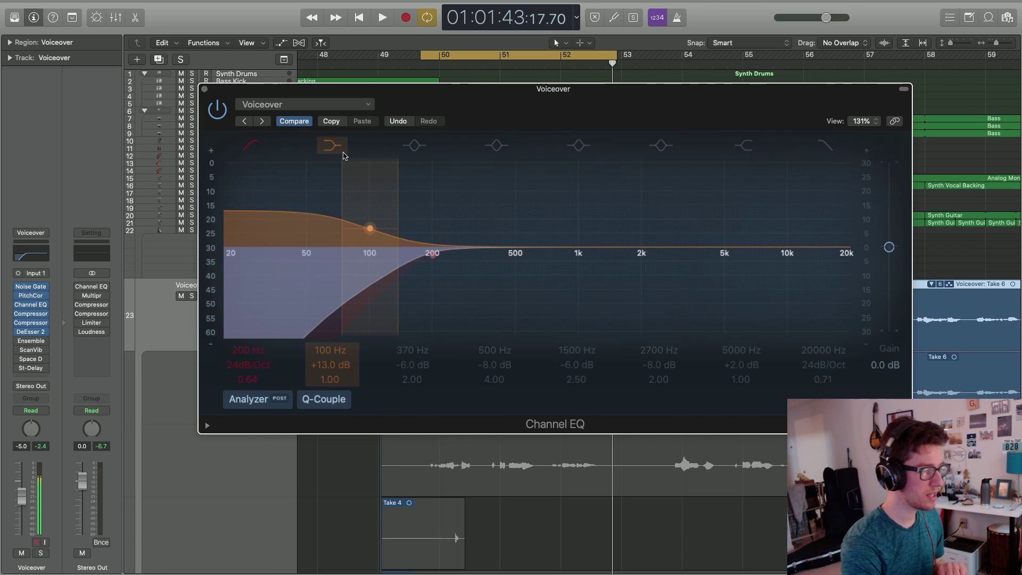
Disable the low shelf and enable the 370 Hz band's -6 dB, Q 2.00 cut.
left_click(343, 152)
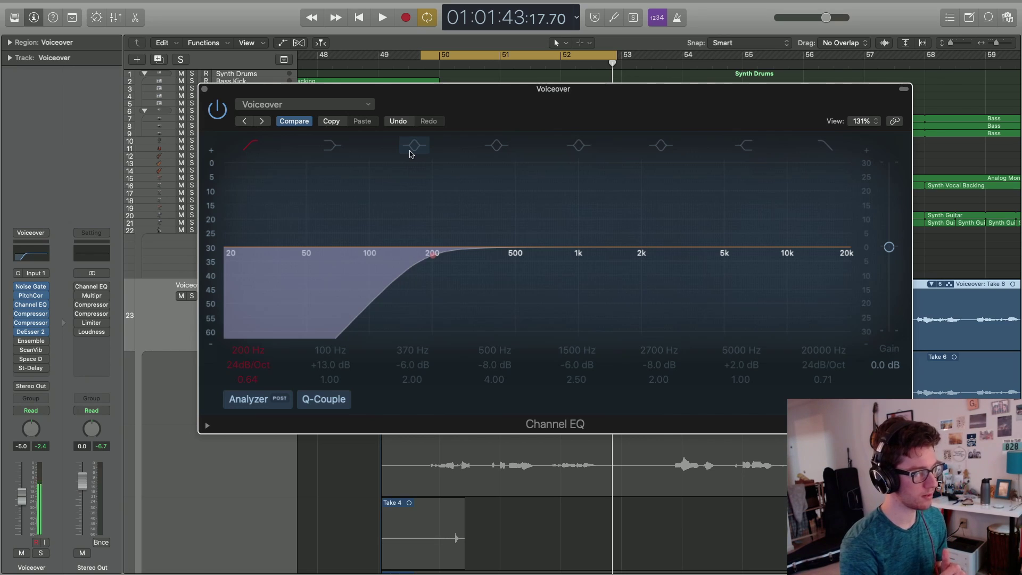
left_click(410, 152)
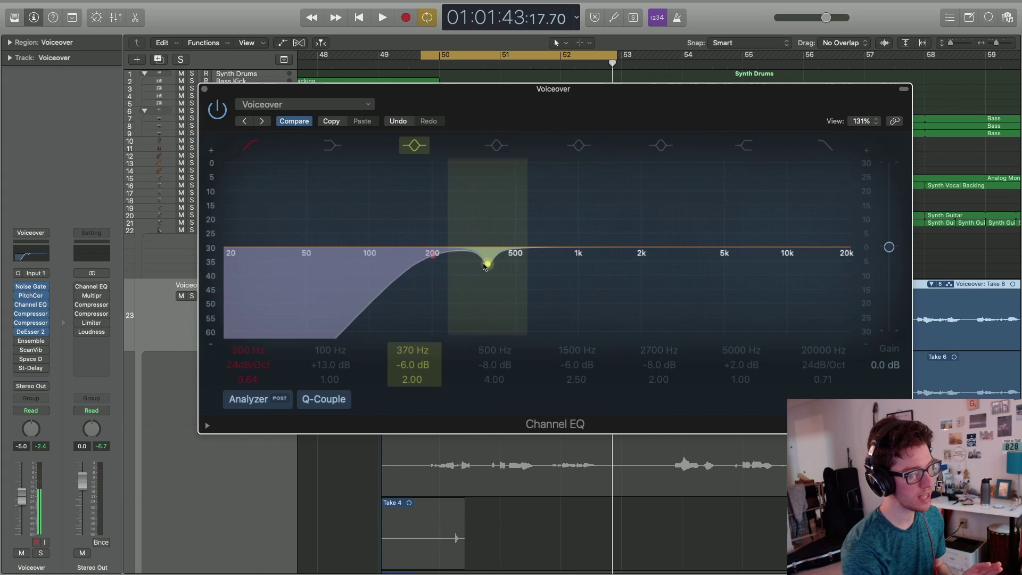
Raise the 370 Hz band into a +20 dB boost at 360 Hz, Q 2.00.
left_click_drag(486, 266, 488, 170)
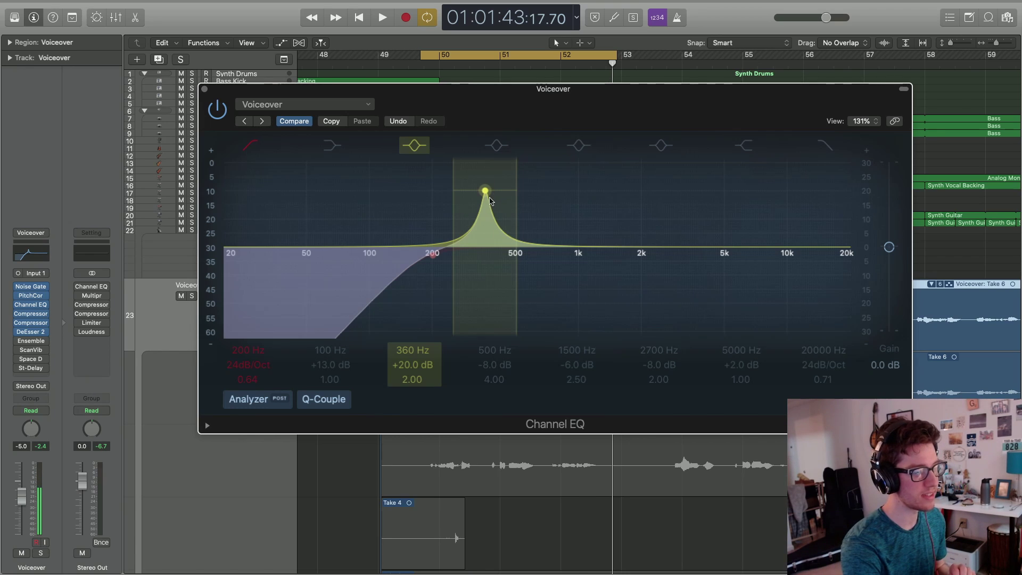
Solo the voiceover, sweep the boosted mid band while playing, then make it a -6.5 dB cut at 380 Hz.
key("space")
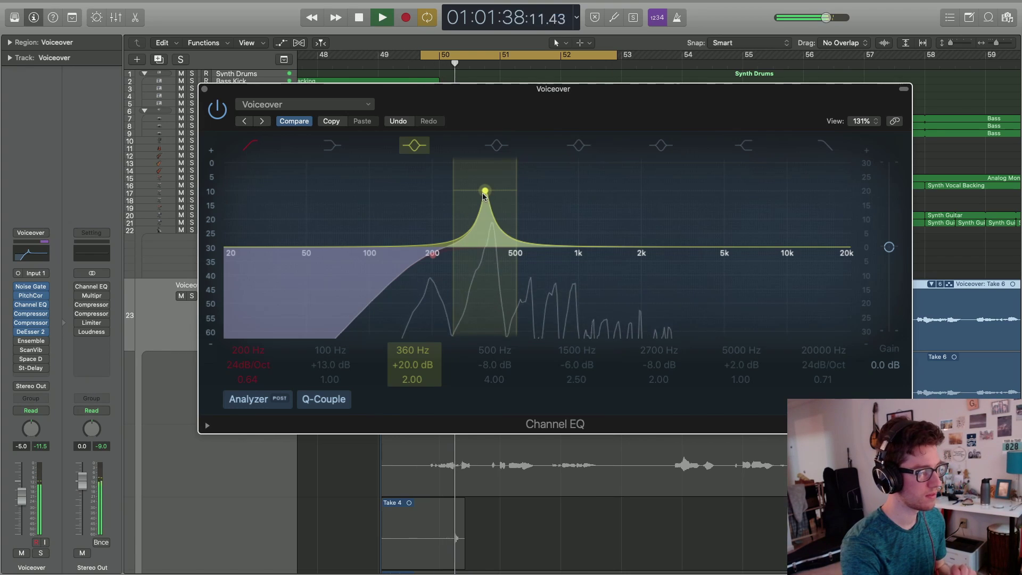
key("space")
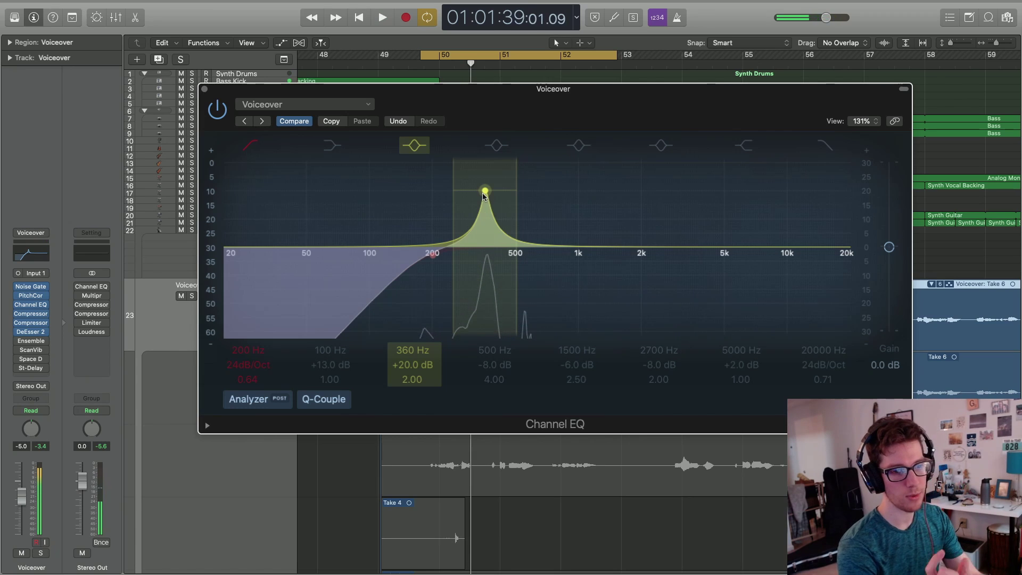
key("s")
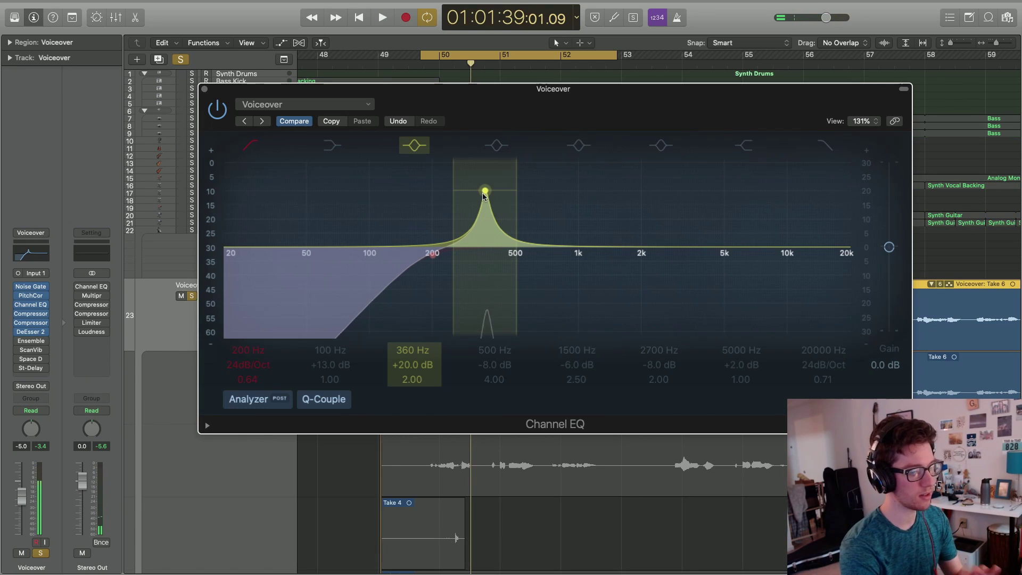
key("space")
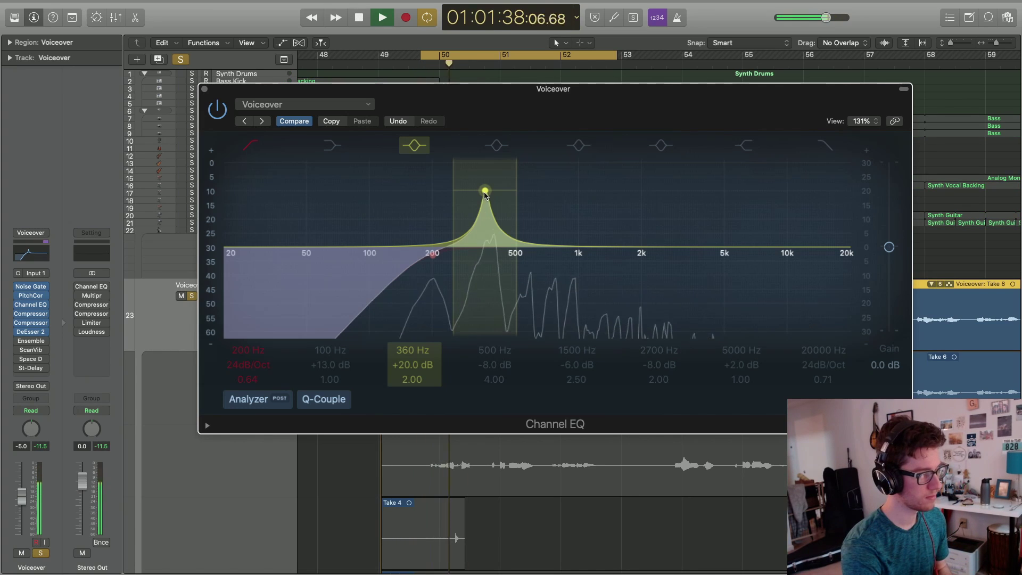
mouse_move(484, 194)
left_mouse_down()
mouse_move(456, 186)
mouse_move(488, 183)
left_mouse_up()
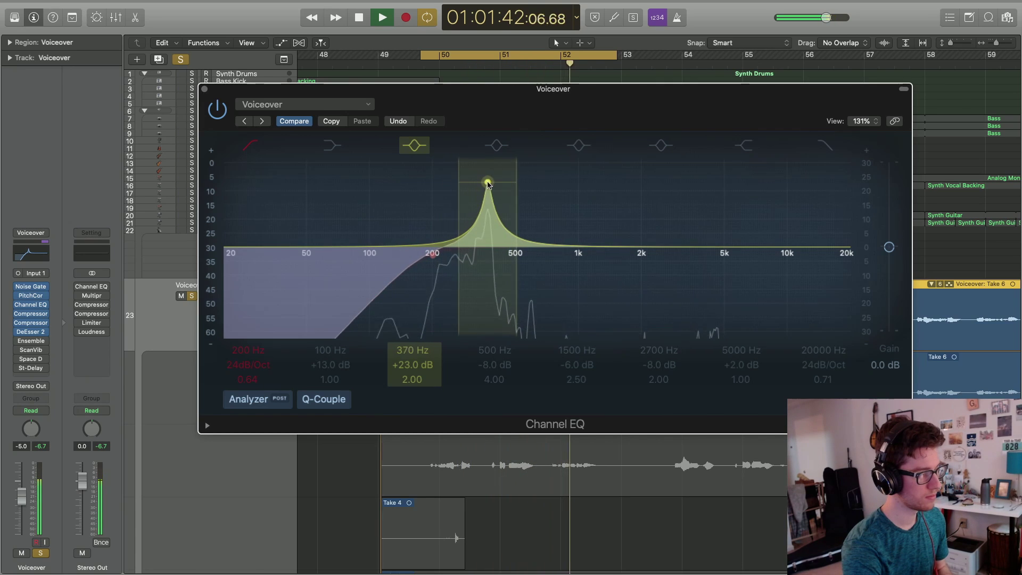
key("space")
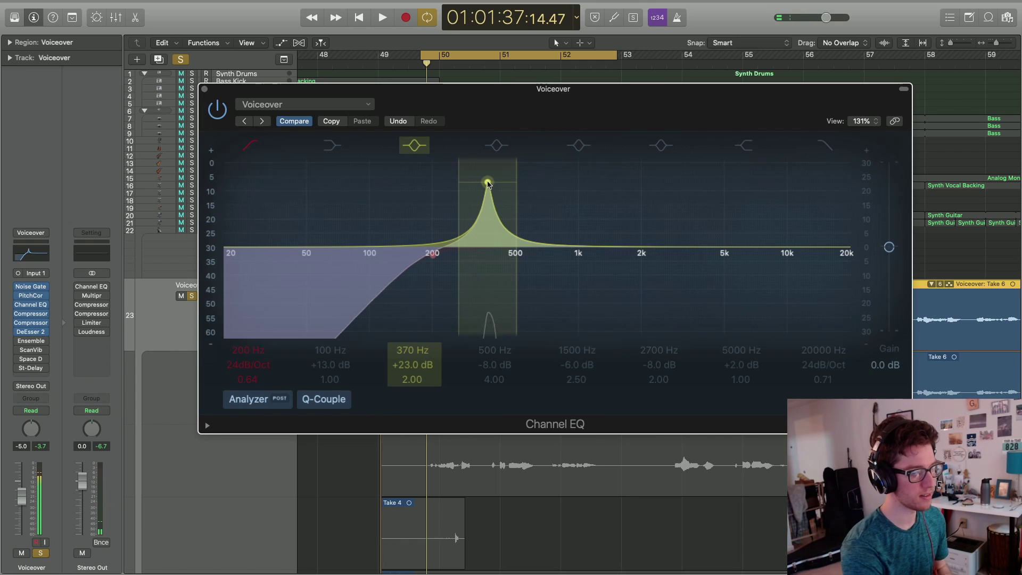
key("space")
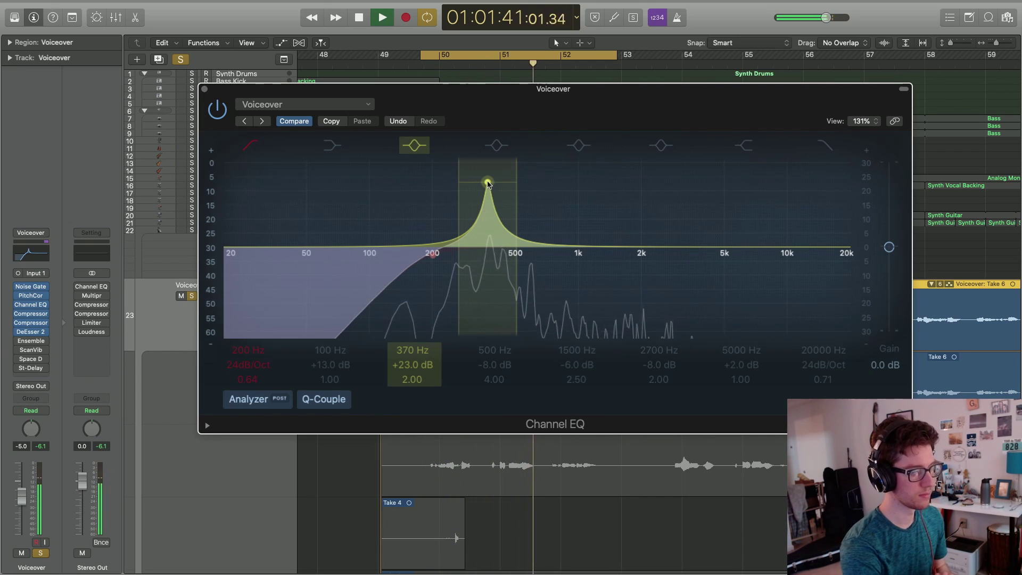
key("space")
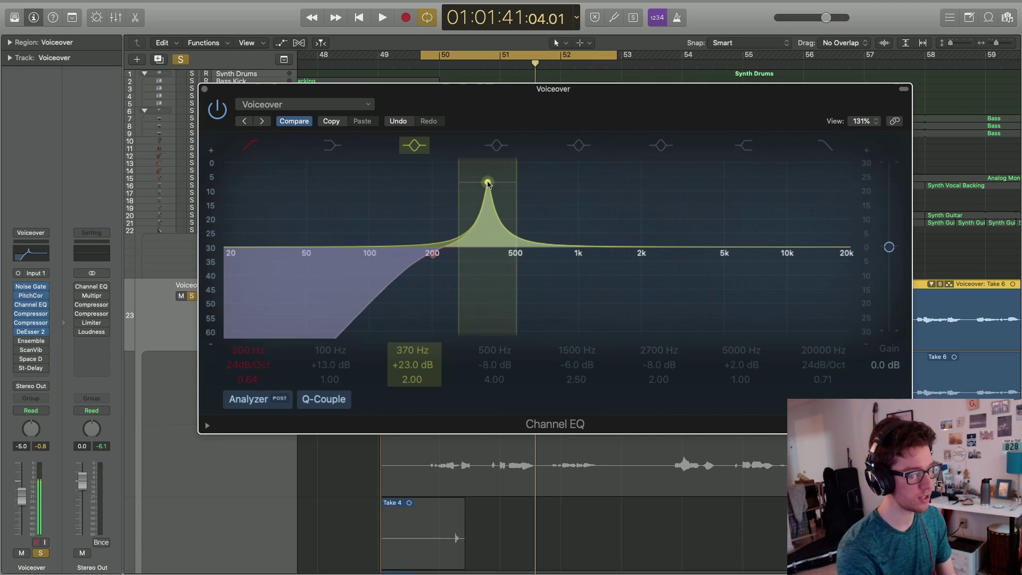
left_click_drag(489, 184, 490, 265)
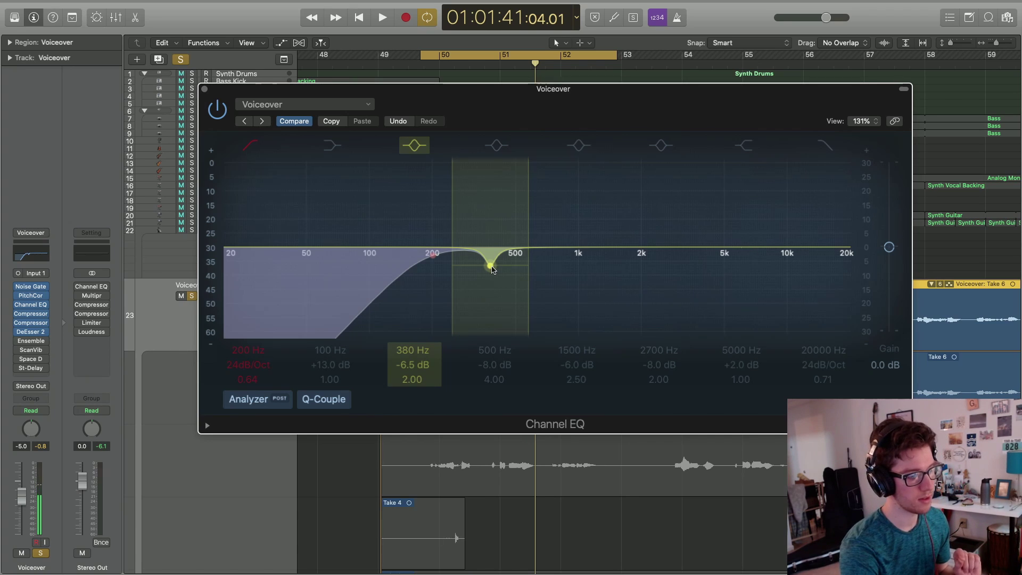
Fine-tune the mid band to a -6.0 dB cut at 370 Hz, Q 2.00.
left_click_drag(492, 268, 493, 267)
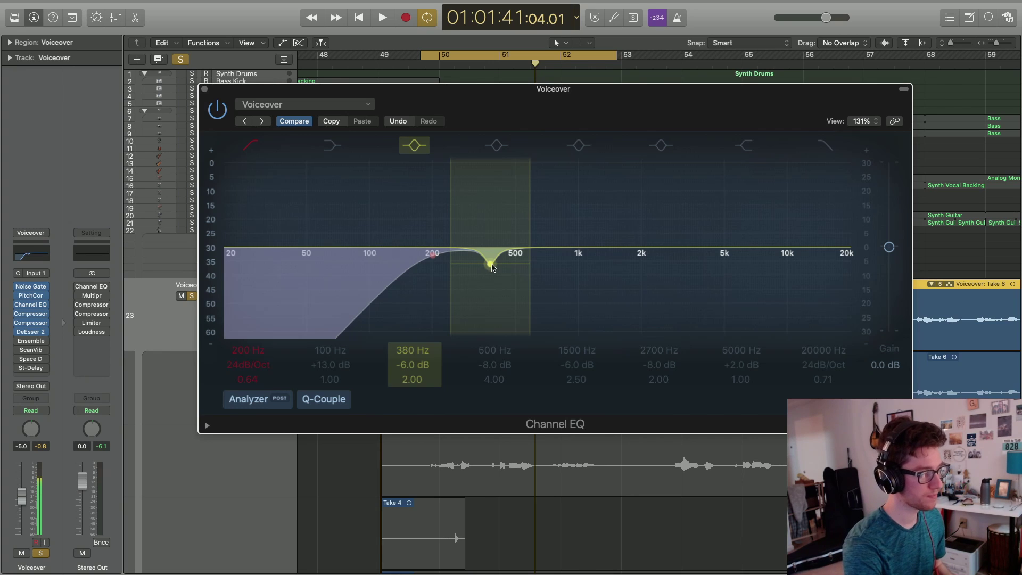
left_click_drag(492, 268, 490, 268)
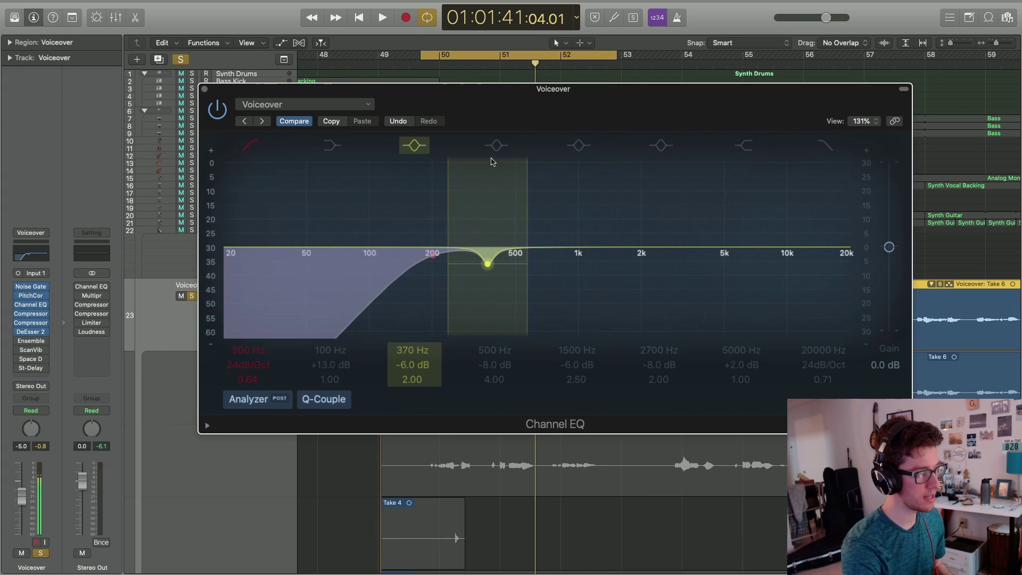
Enable the 500 Hz band and boost it, sweeping the peak to about 540 Hz during playback.
left_click(495, 145)
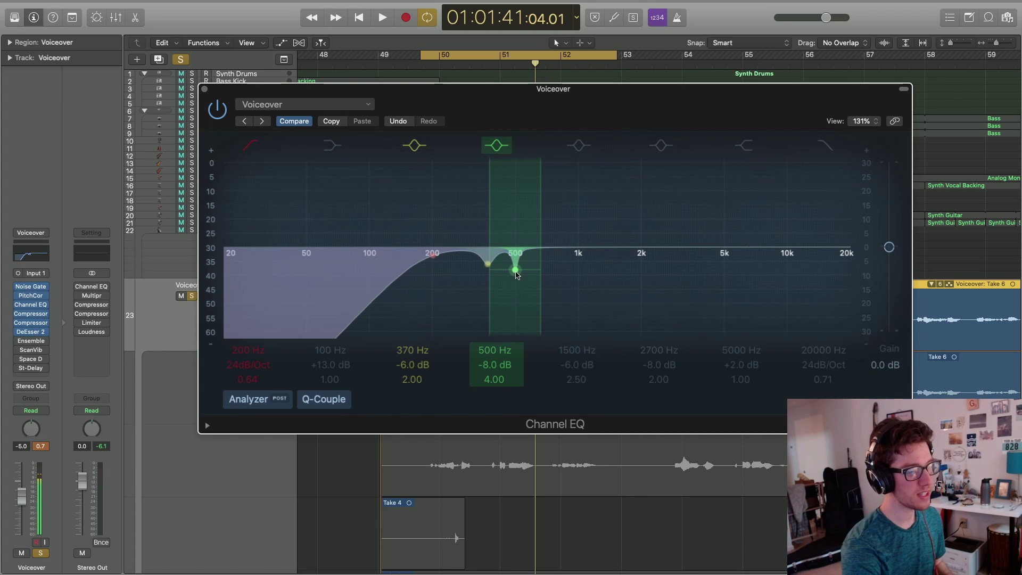
left_click_drag(516, 273, 514, 201)
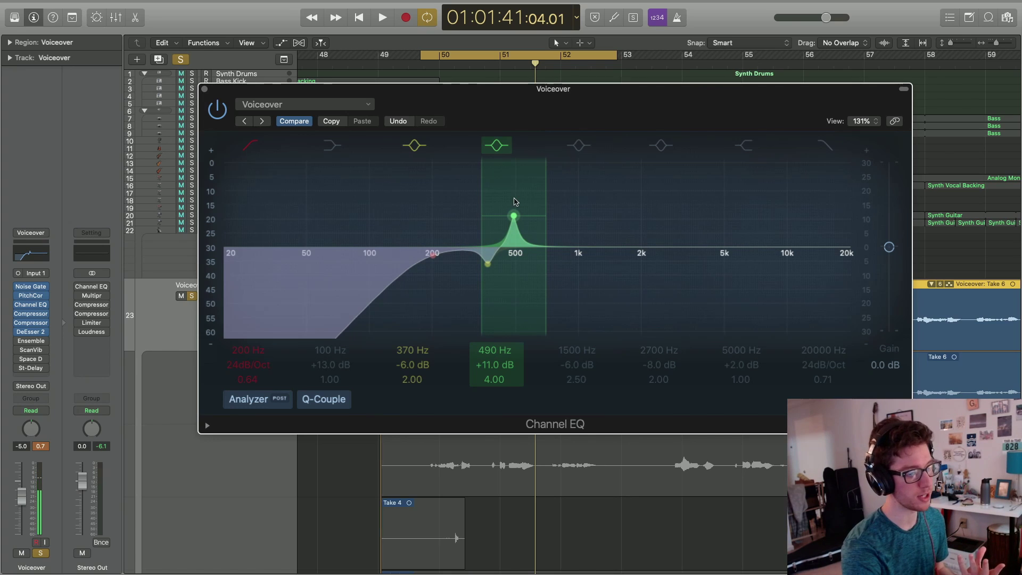
key("space")
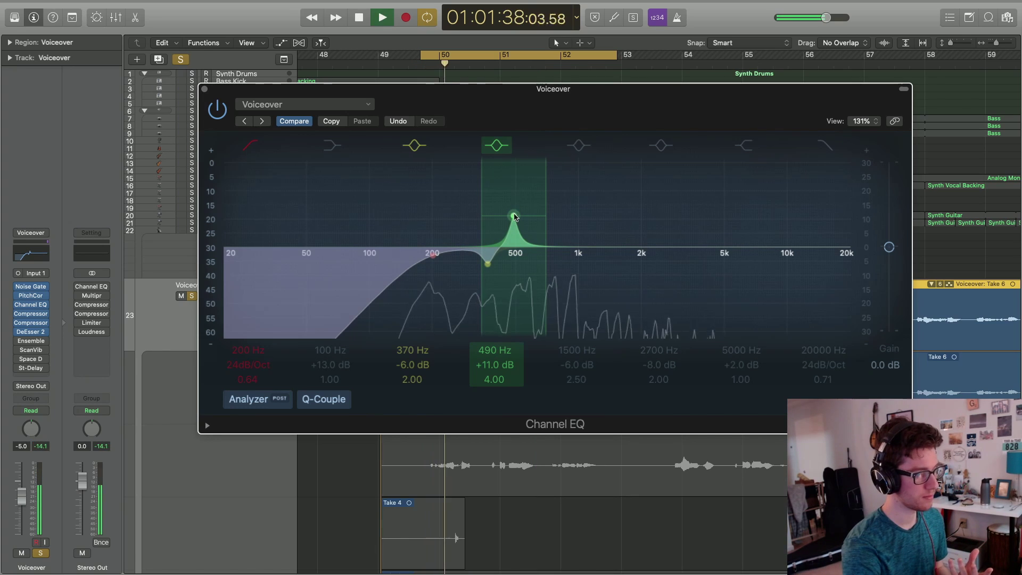
left_click_drag(515, 201, 522, 178)
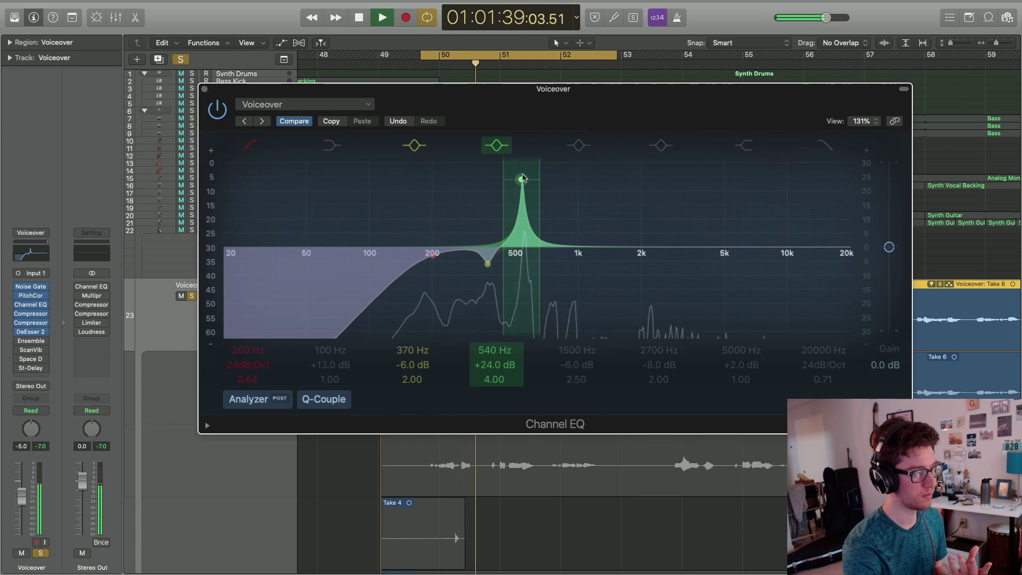
left_click_drag(522, 179, 522, 182)
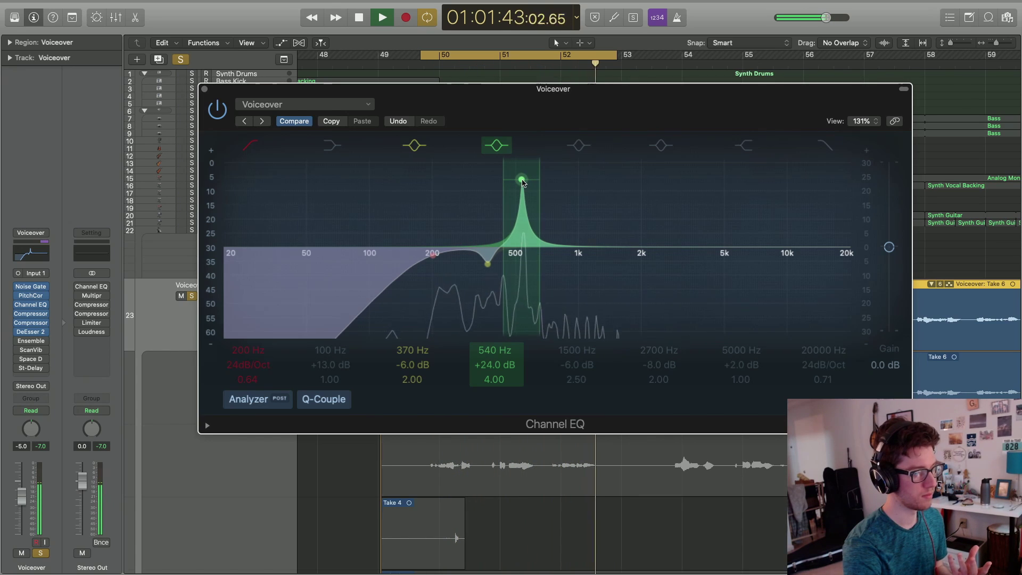
key("space")
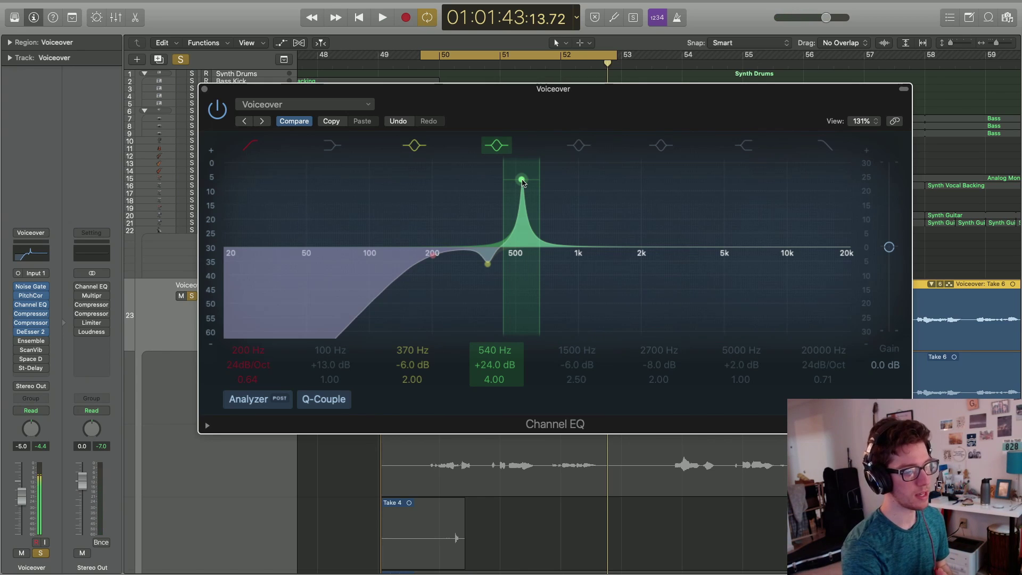
left_click_drag(522, 182, 525, 183)
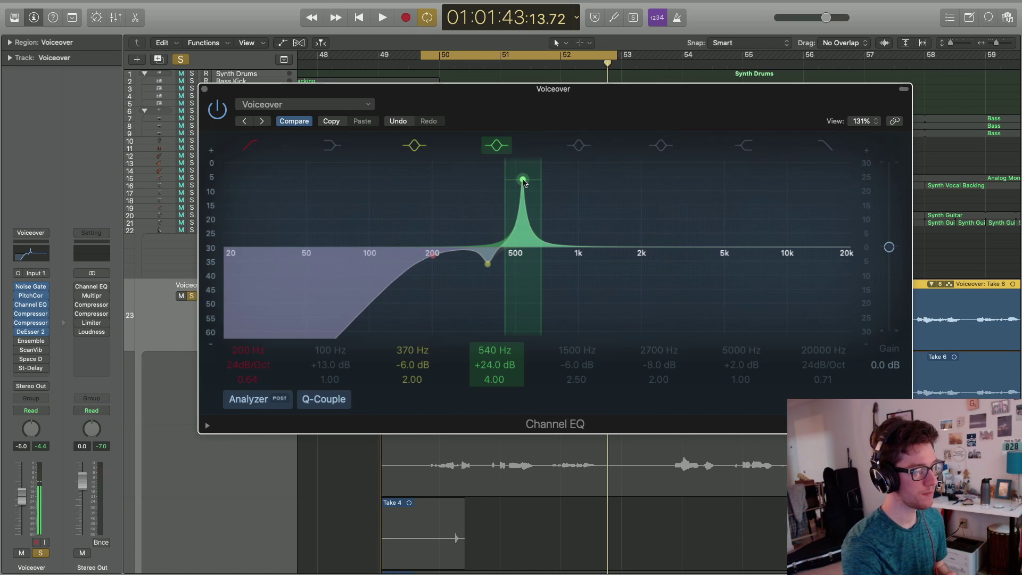
Pull the 540 Hz boost down into a -8 dB cut at 560 Hz and enable the 1500 Hz band.
left_click_drag(523, 180, 526, 298)
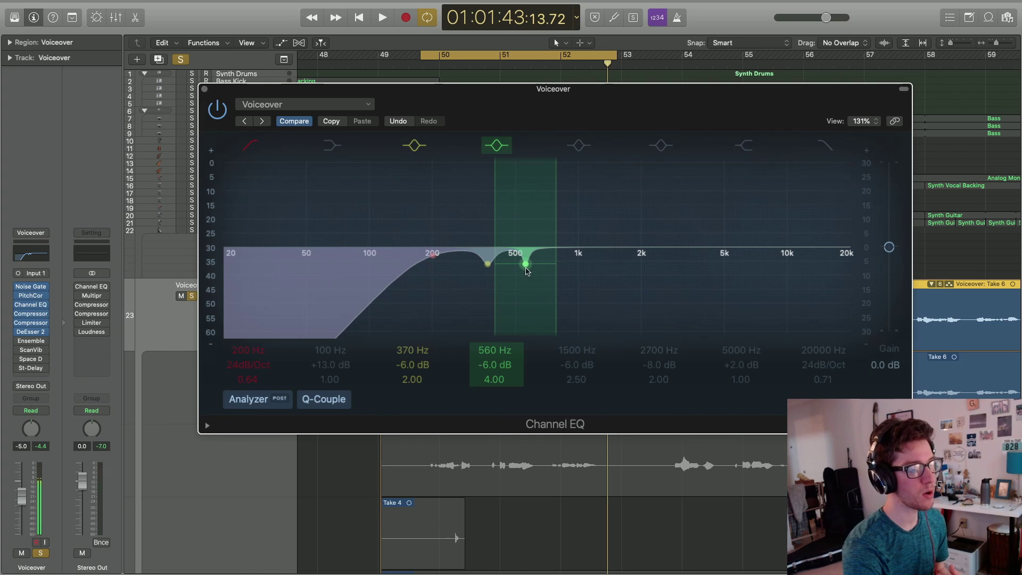
left_click_drag(526, 271, 527, 278)
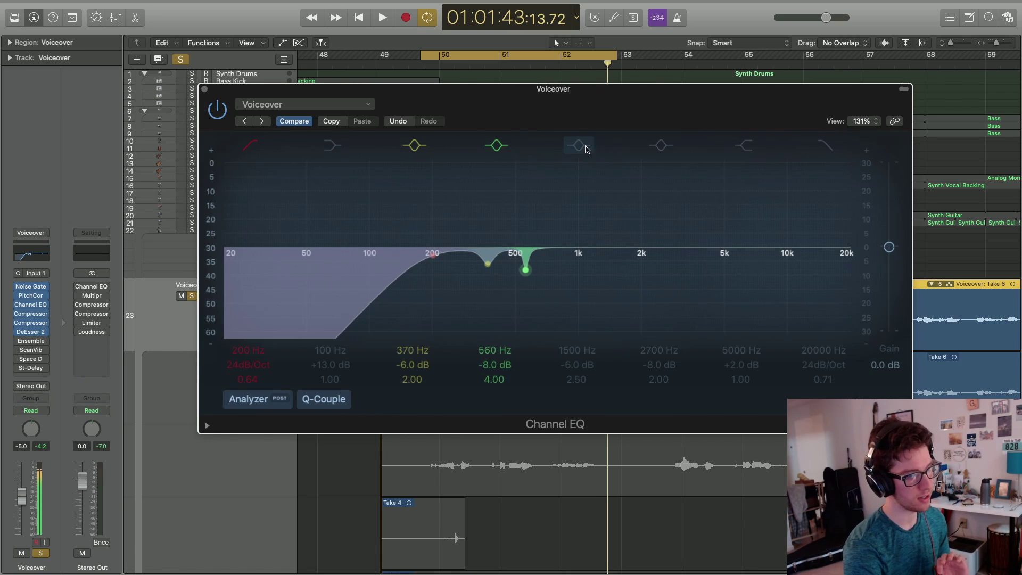
left_click(579, 145)
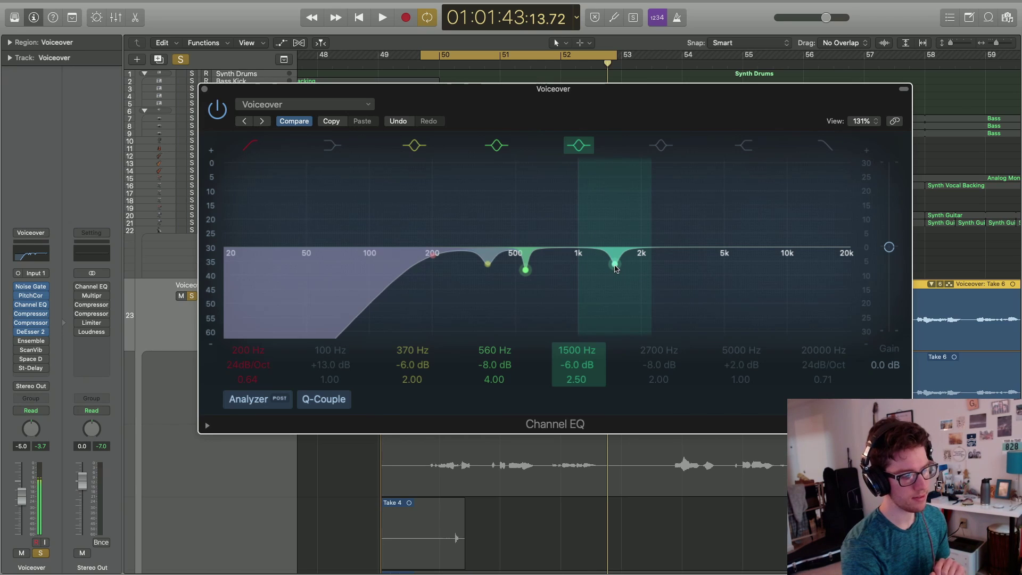
Boost the new band and sweep it between about 700 Hz and 2 kHz while auditioning.
left_click_drag(615, 266, 611, 206)
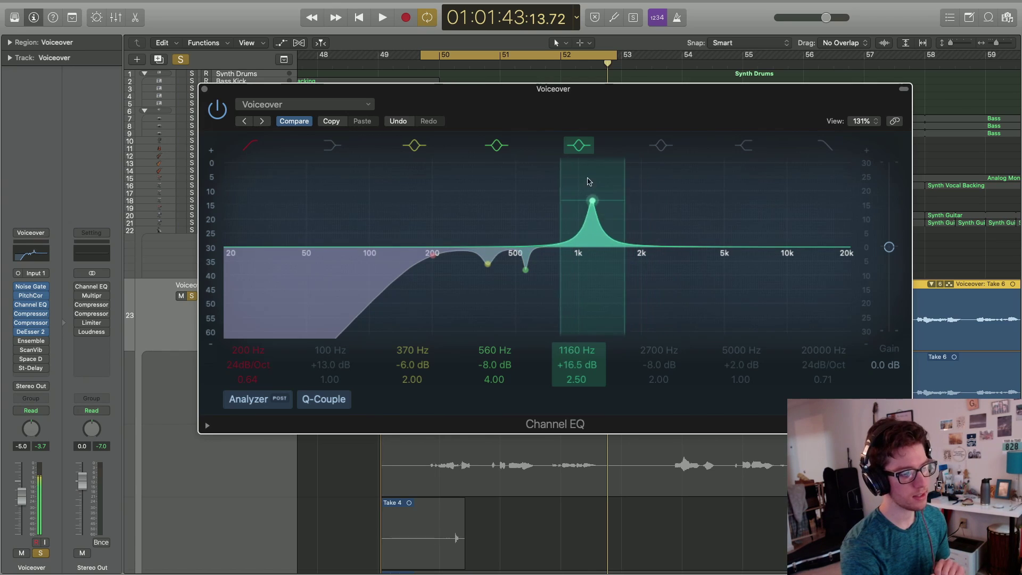
left_click_drag(588, 181, 543, 171)
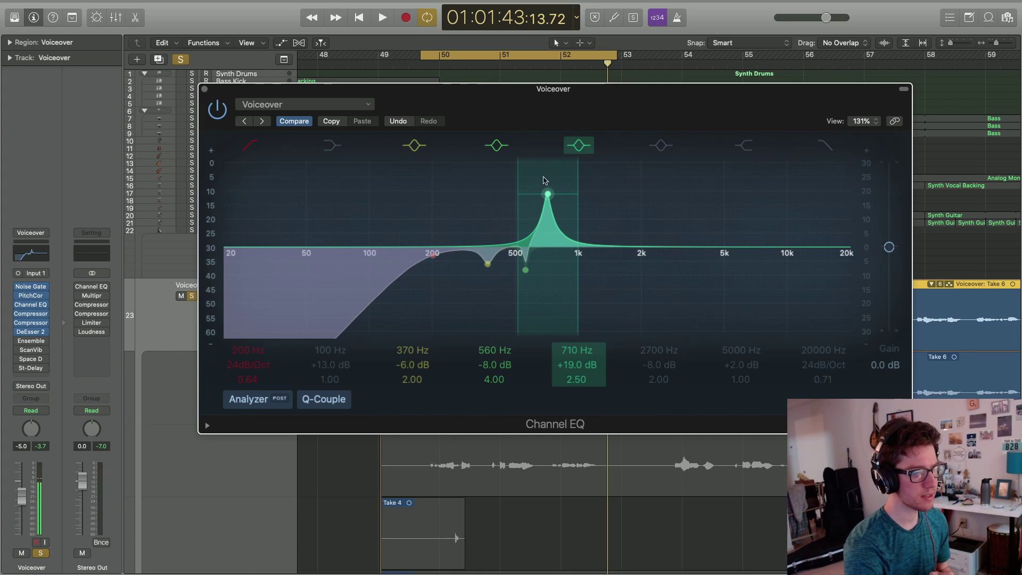
left_click_drag(548, 194, 573, 262)
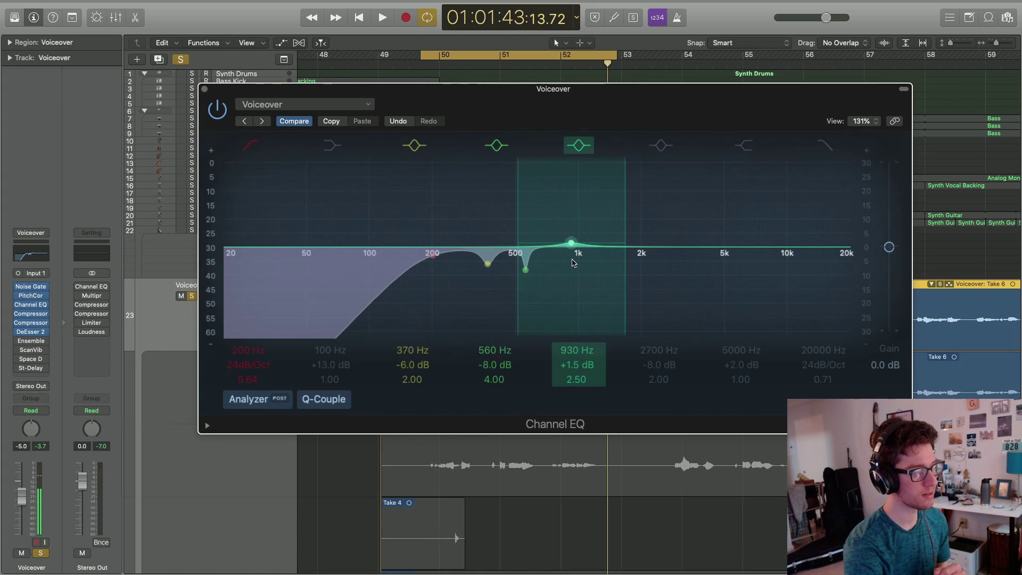
key("space")
left_click_drag(573, 262, 590, 182)
key("space")
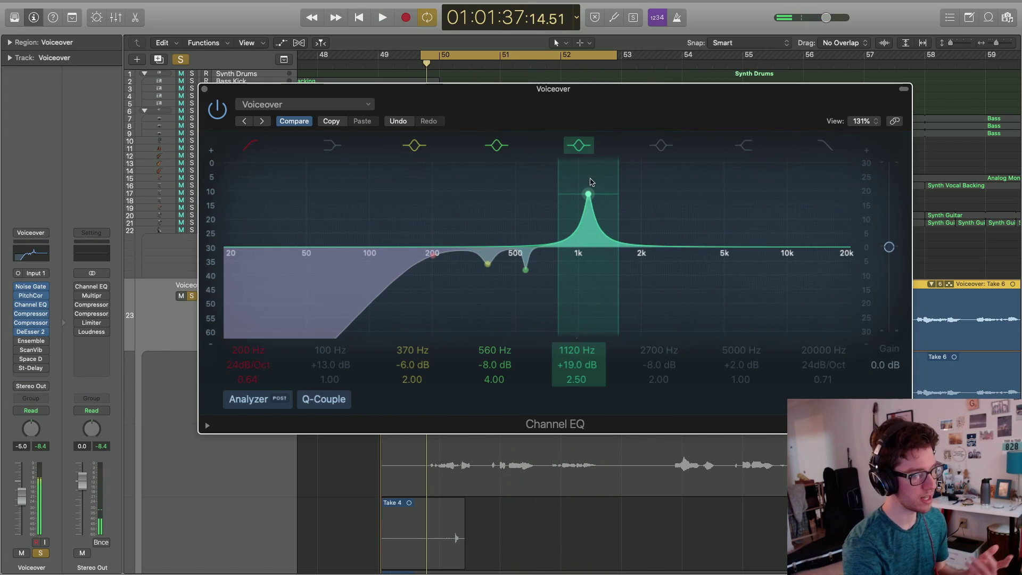
key("space")
mouse_move(588, 195)
left_mouse_down()
mouse_move(623, 192)
mouse_move(595, 180)
mouse_move(608, 195)
left_mouse_up()
key("space")
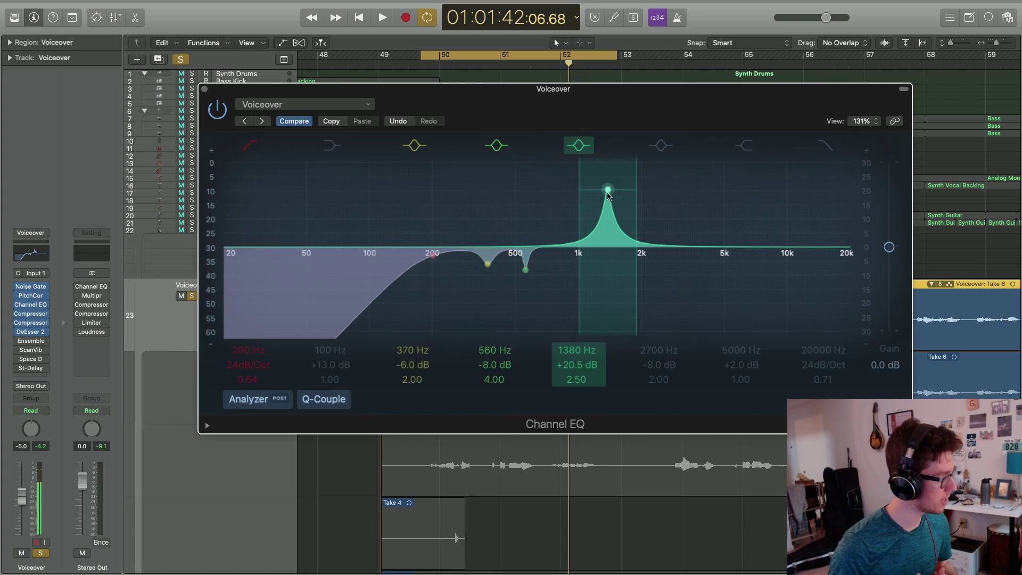
Turn the peak into a narrow -4 dB cut at 1500 Hz, Q 4, and enable the 2700 Hz band.
left_click_drag(608, 195, 617, 193)
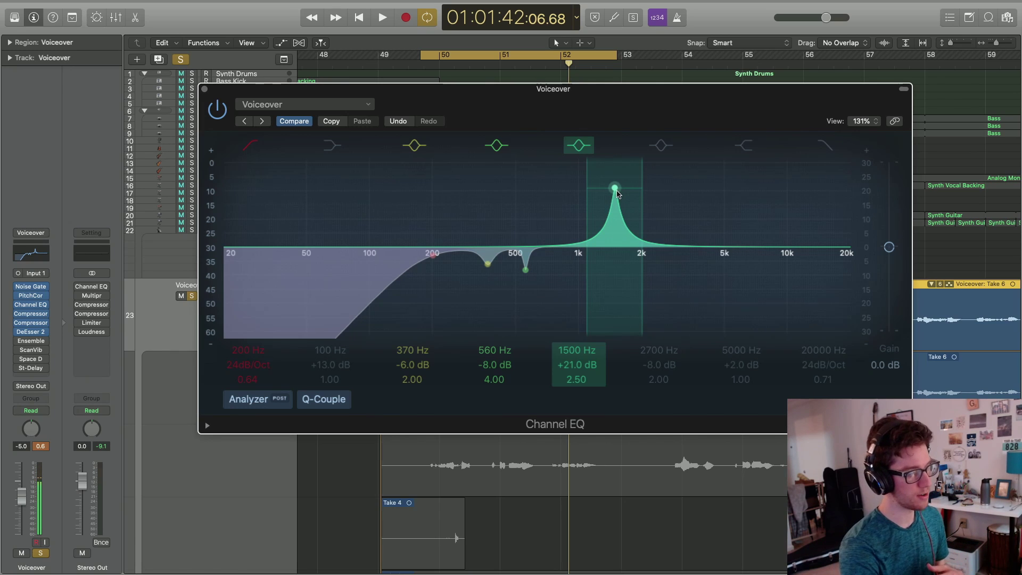
left_click_drag(617, 192, 620, 290)
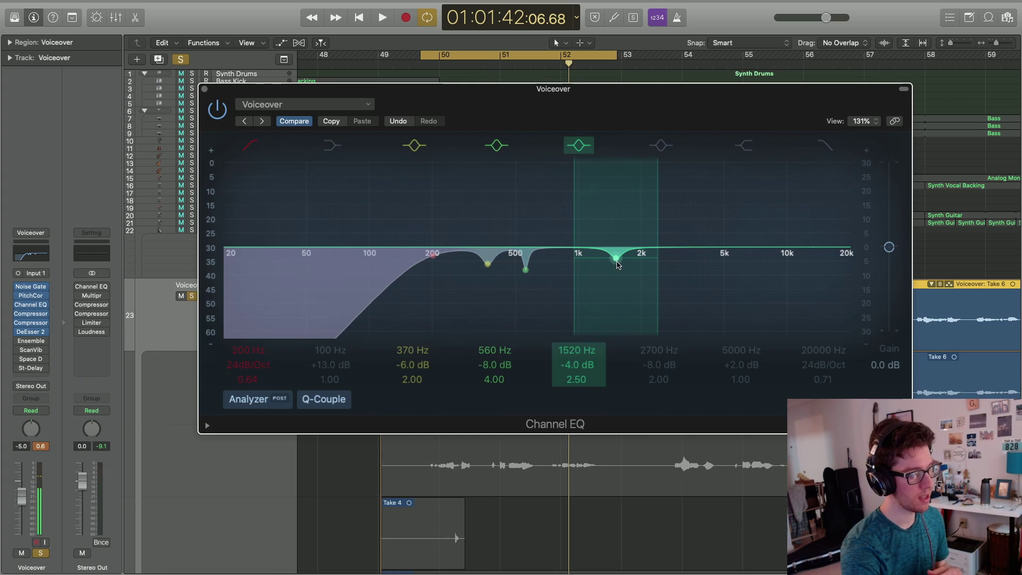
left_click_drag(618, 265, 616, 264)
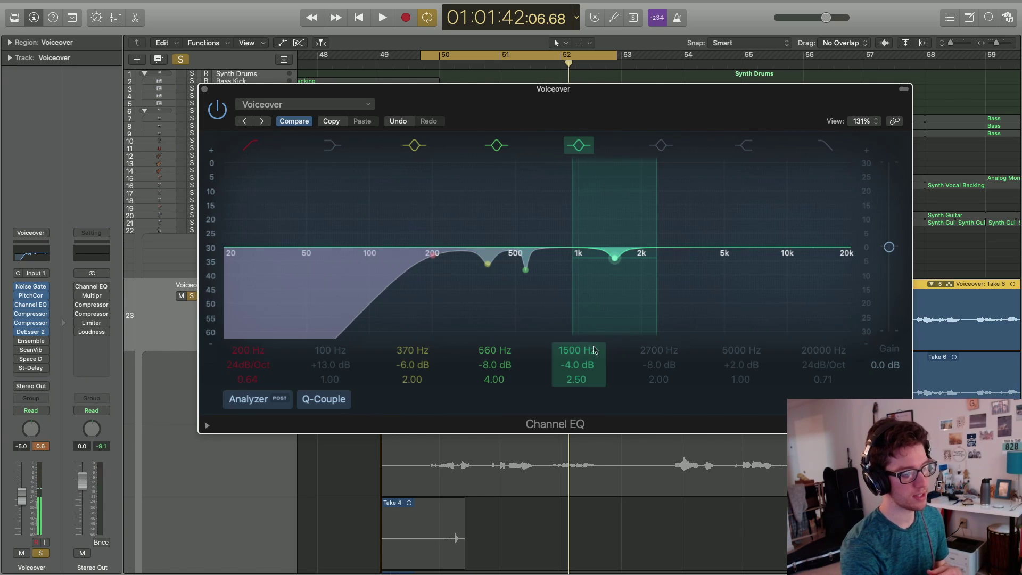
left_click_drag(585, 376, 585, 354)
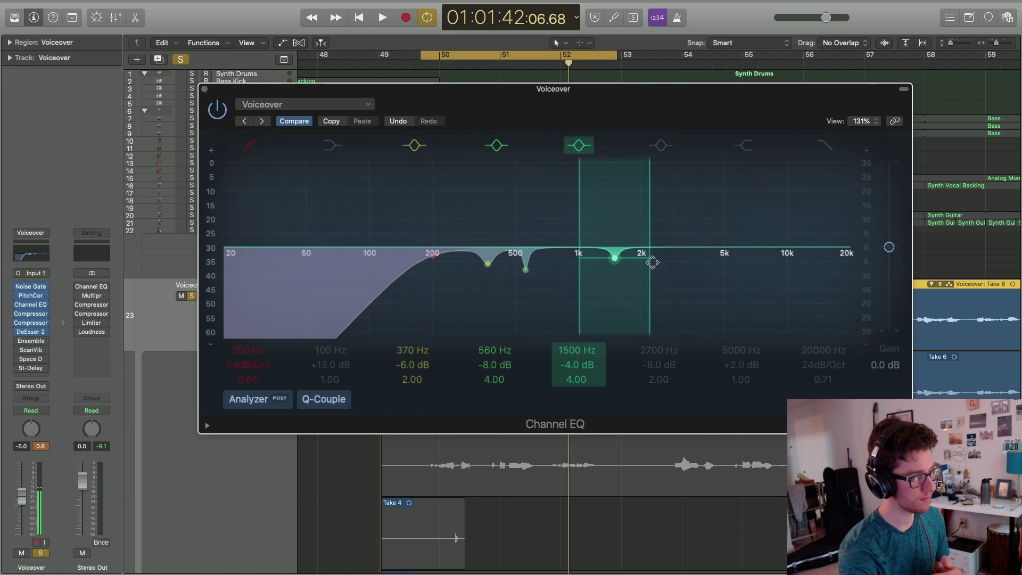
left_click(667, 149)
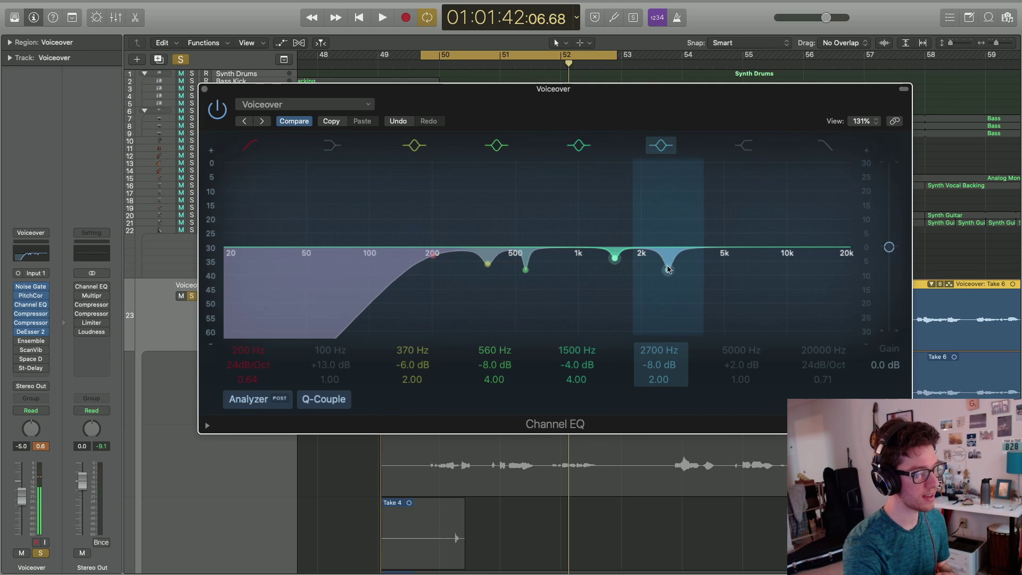
Boost band 6 near 2700 Hz during playback, lower it to a -8 dB cut at 2750 Hz, then enable the 5 kHz shelf.
key("space")
left_click_drag(668, 269, 669, 157)
key("space")
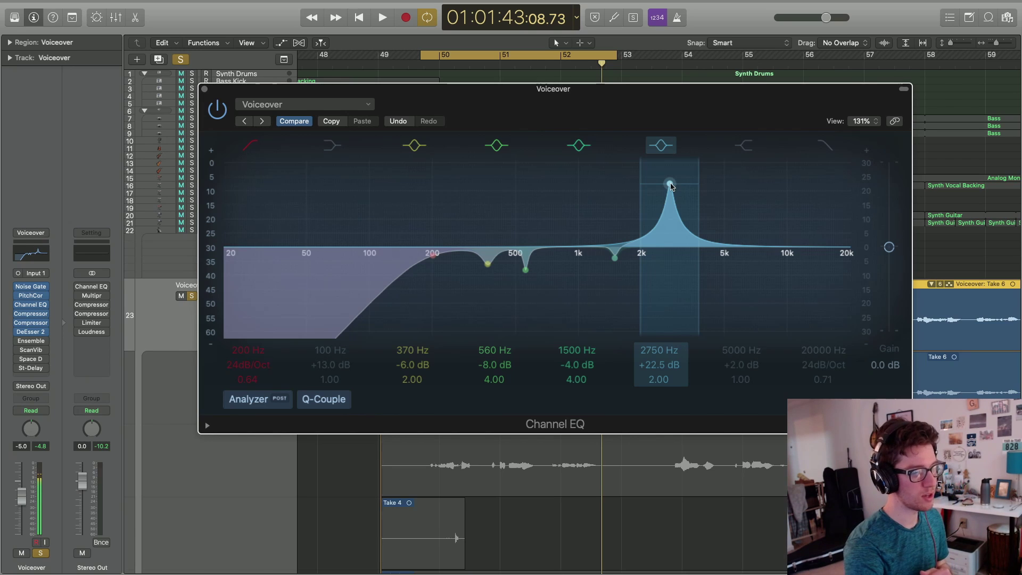
left_click_drag(671, 185, 673, 303)
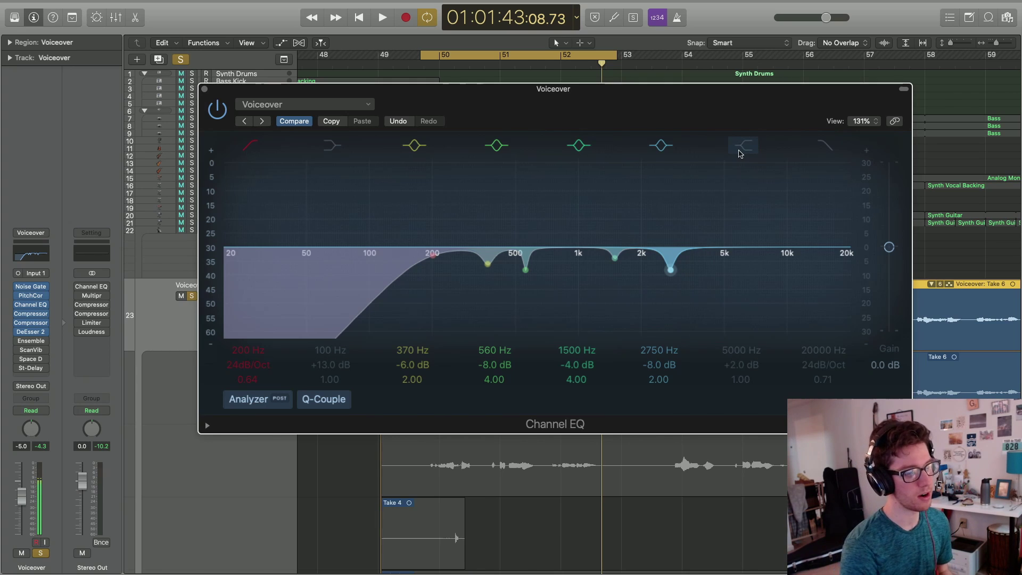
left_click(740, 151)
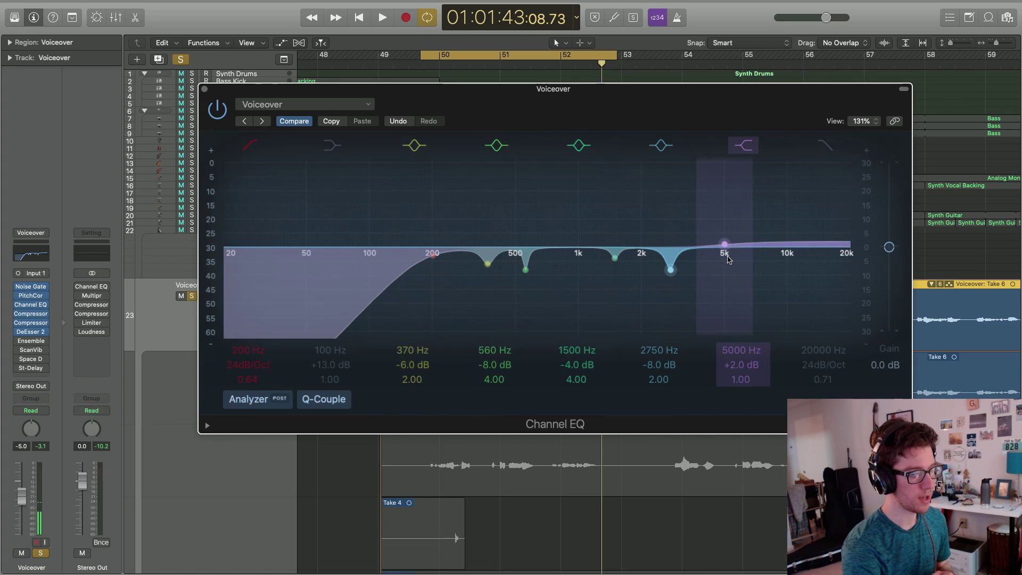
Switch on the high cut band at 20000 Hz, 24 dB/Oct.
left_click(834, 146)
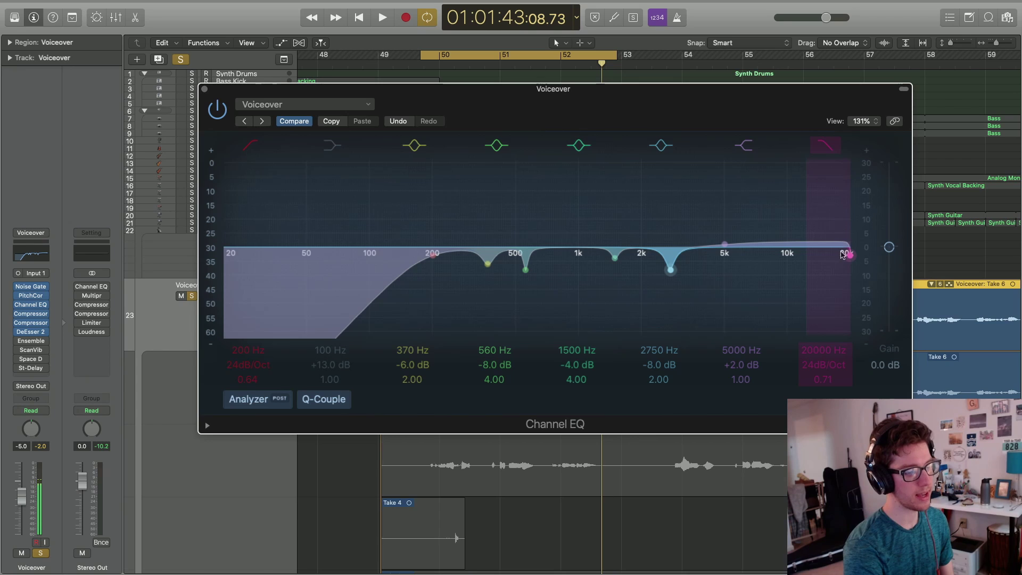
Audition the high cut swept between about 1940 and 4750 Hz, then switch it back off.
left_click_drag(847, 259, 619, 261)
key("space")
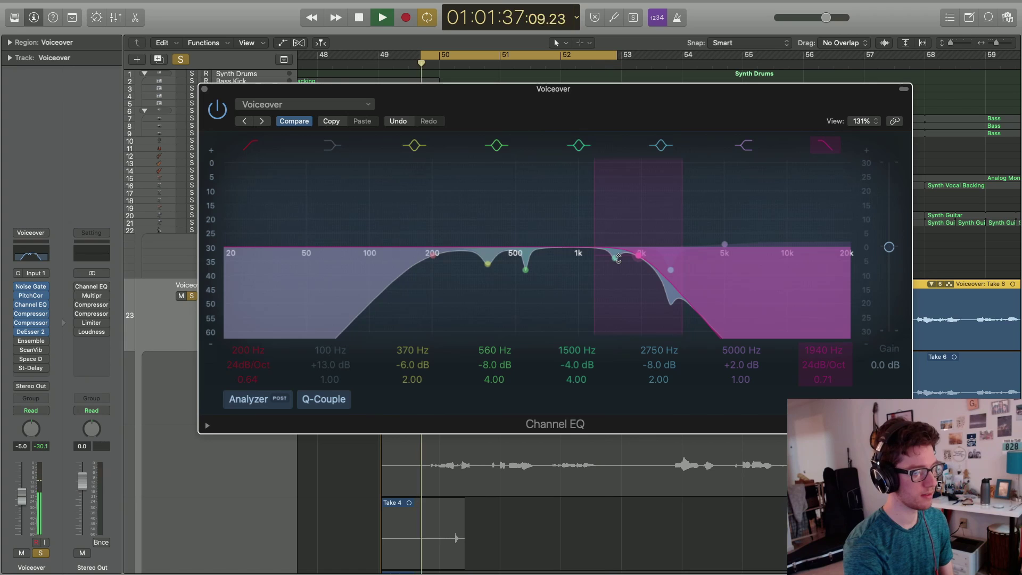
left_click_drag(639, 260, 698, 259)
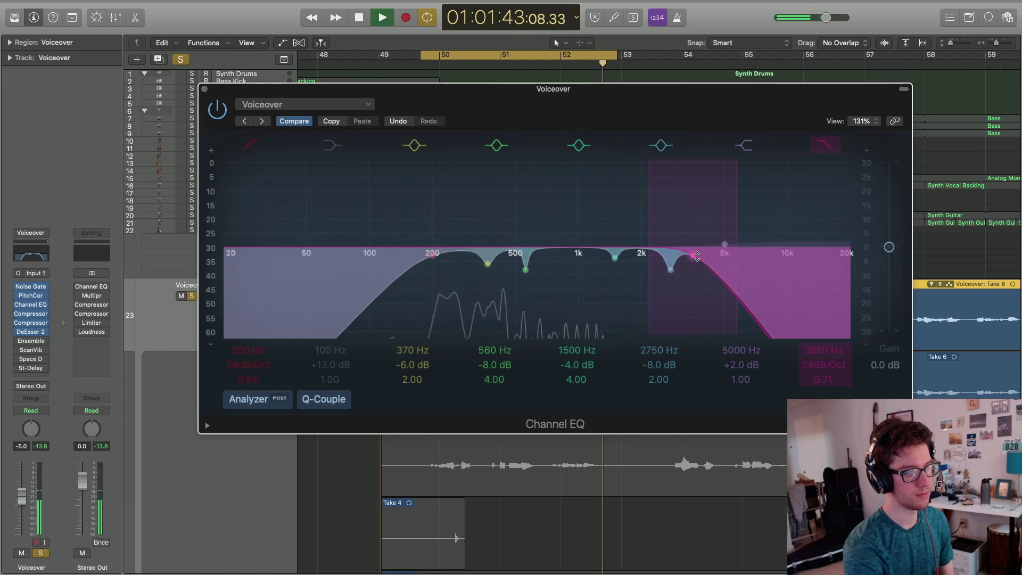
key("space")
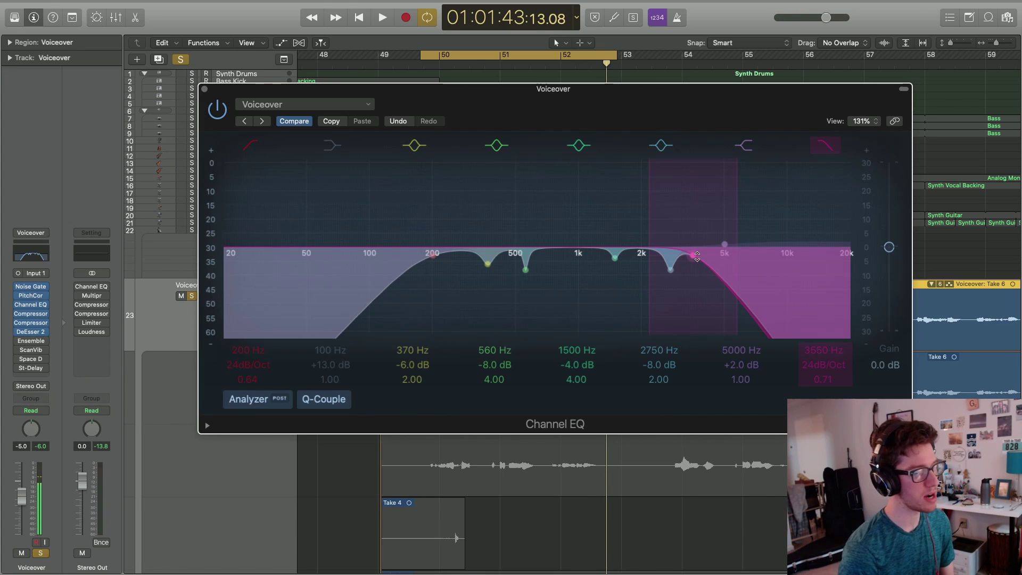
left_click(828, 151)
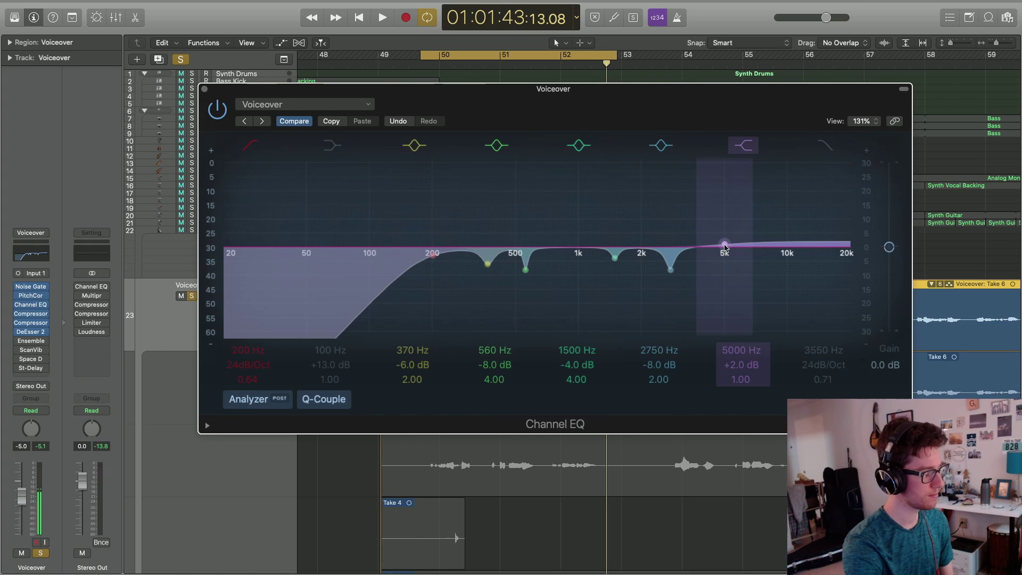
key("space")
left_click_drag(725, 248, 724, 196)
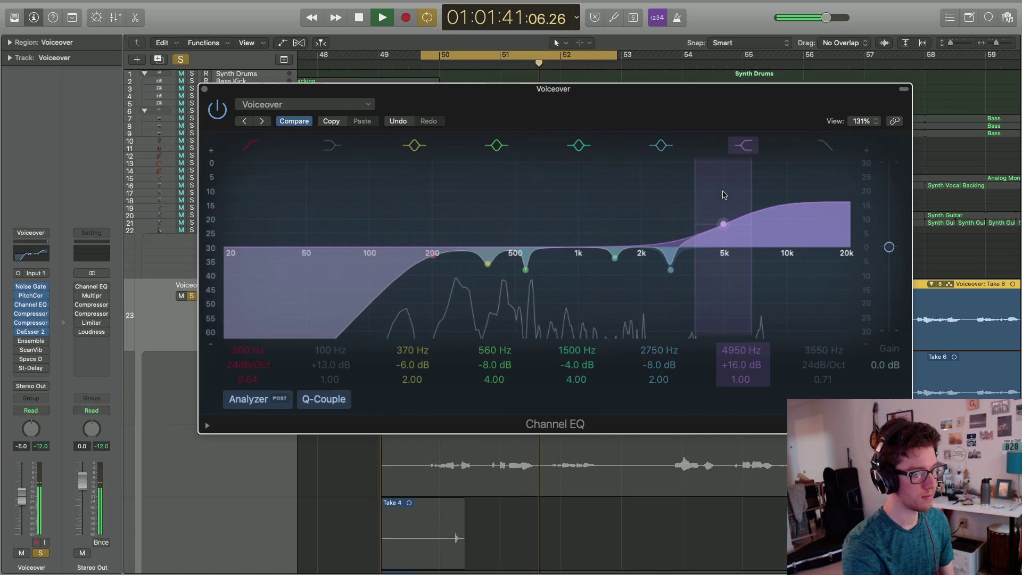
left_click_drag(723, 194, 725, 247)
key("space")
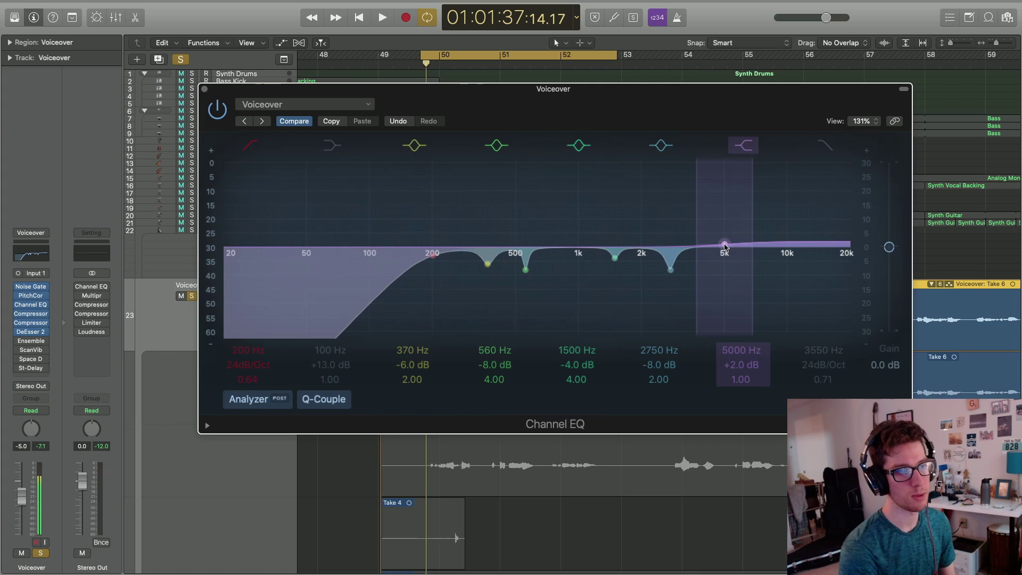